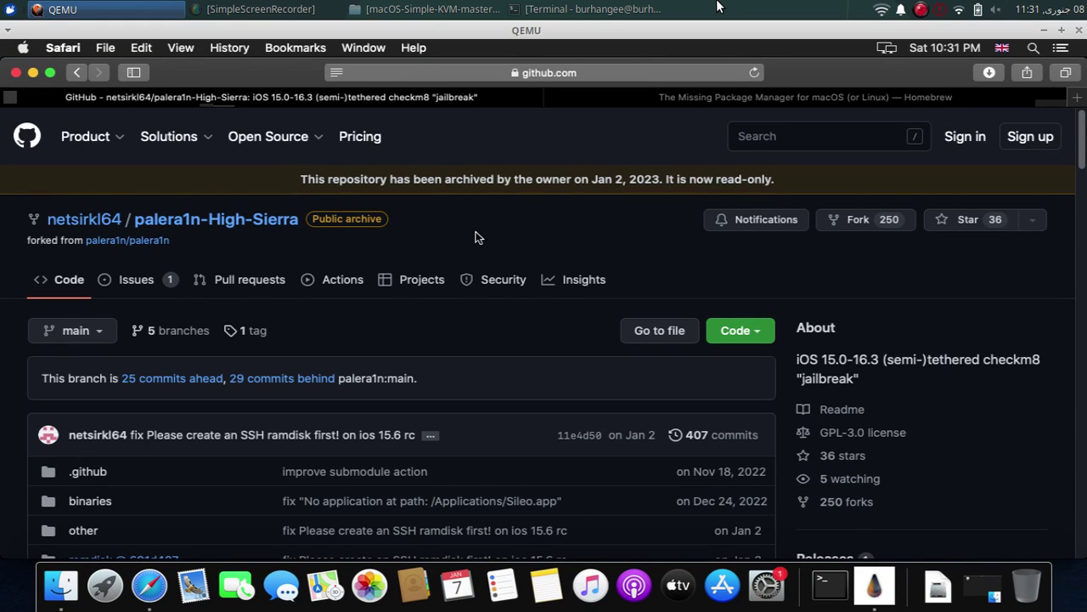
Scroll through the palera1n-High-Sierra repository's file list and README
scroll(476, 236, down, 5)
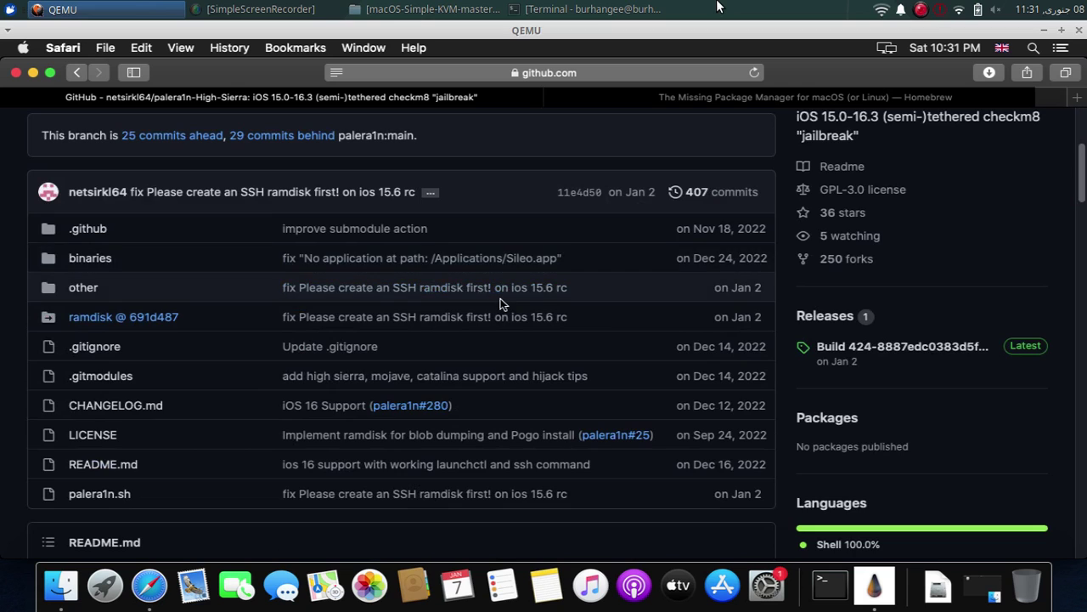
scroll(502, 299, down, 10)
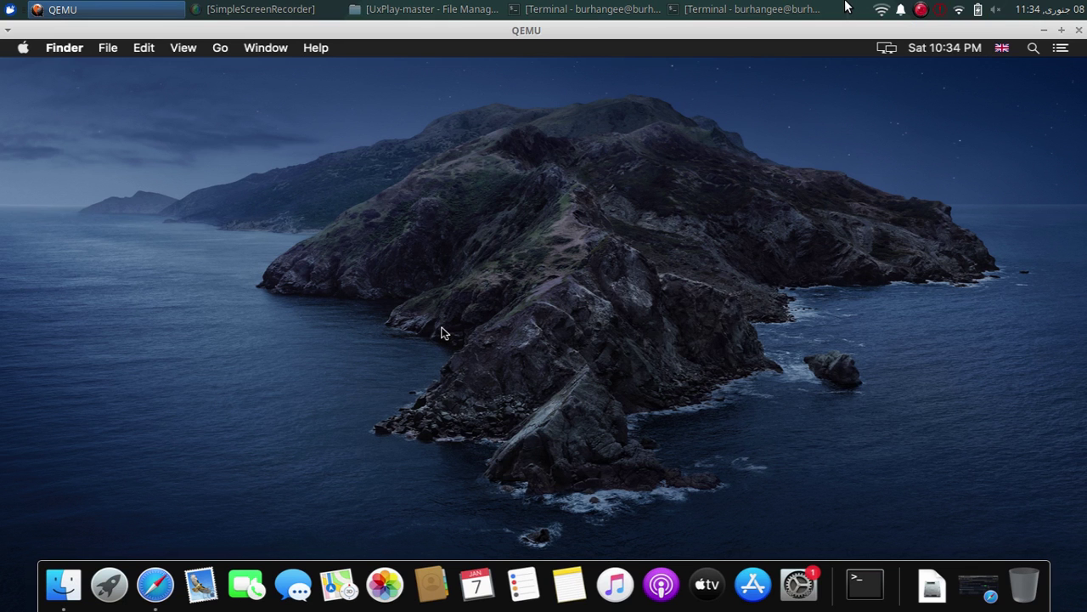
Bring the Safari palera1n-High-Sierra page to the front and focus its address bar
click(155, 582)
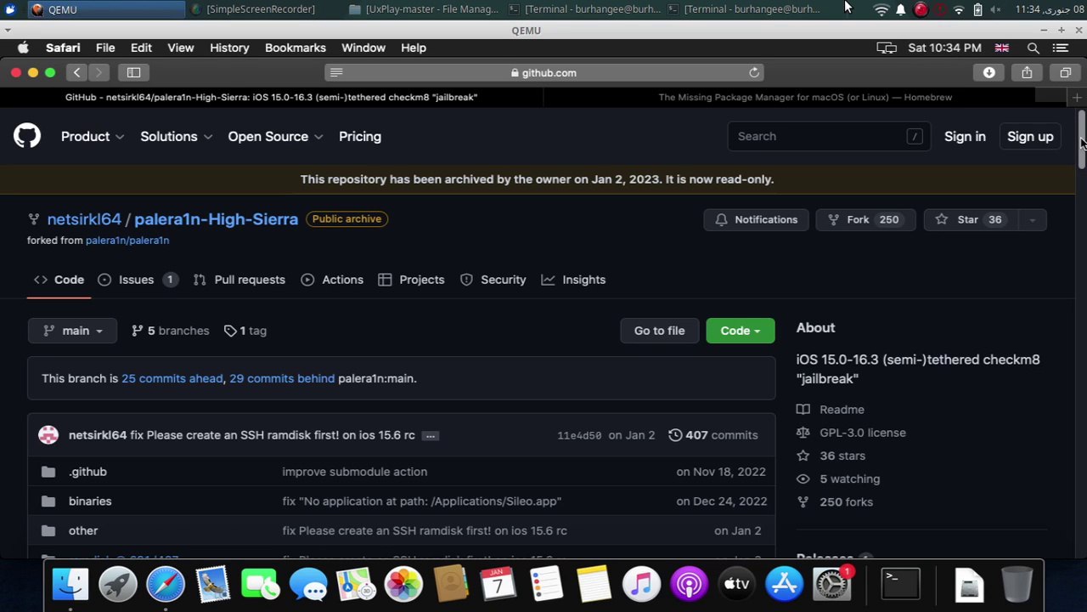
key(super+l)
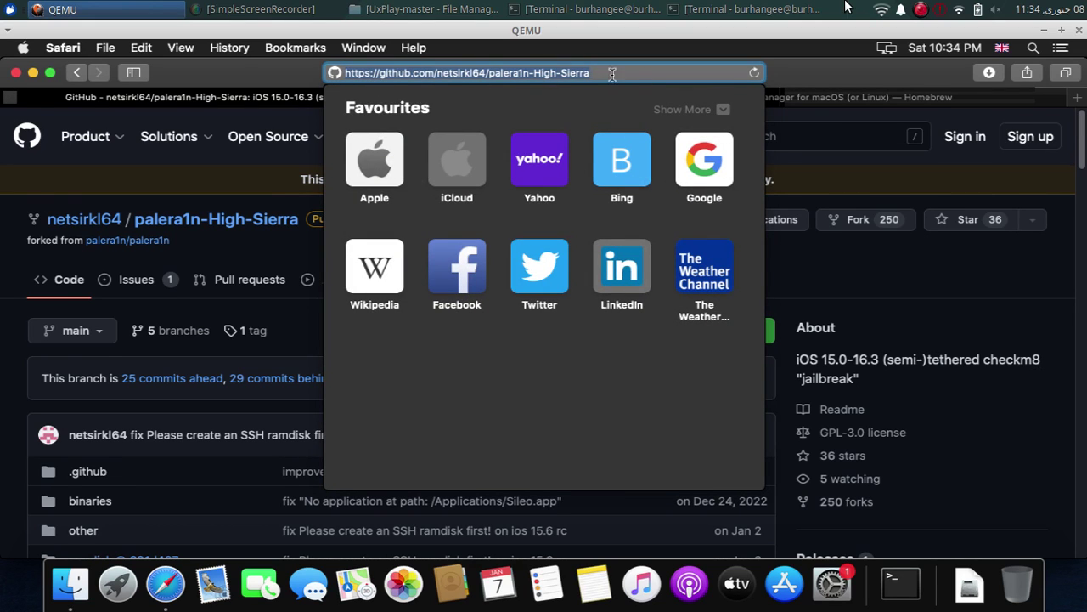
Open the latest palera1n Build 424 release page
click(1056, 227)
scroll(1056, 227, down, 5)
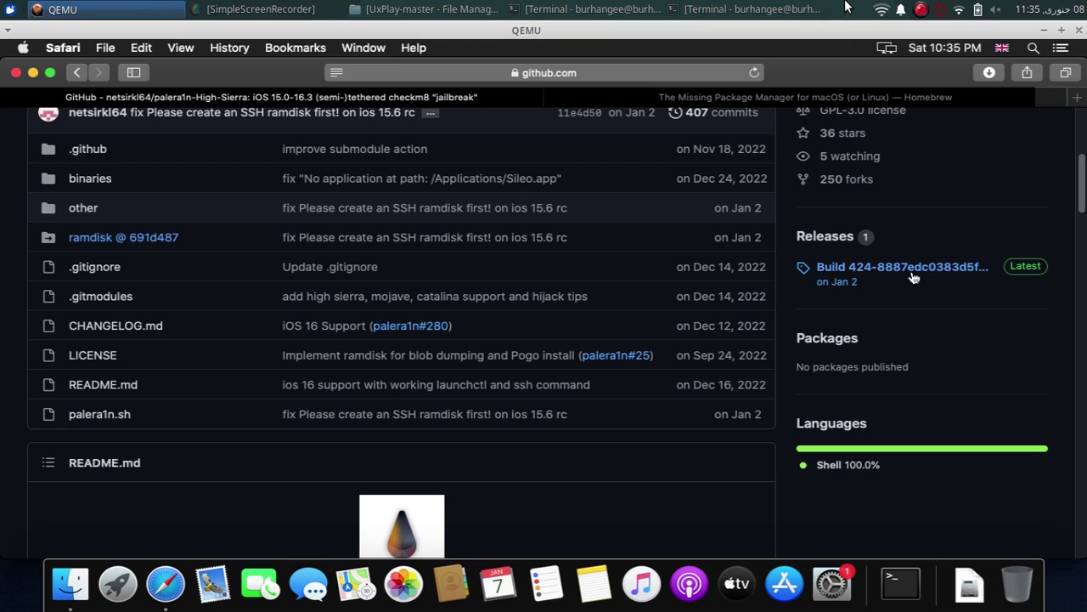
click(884, 269)
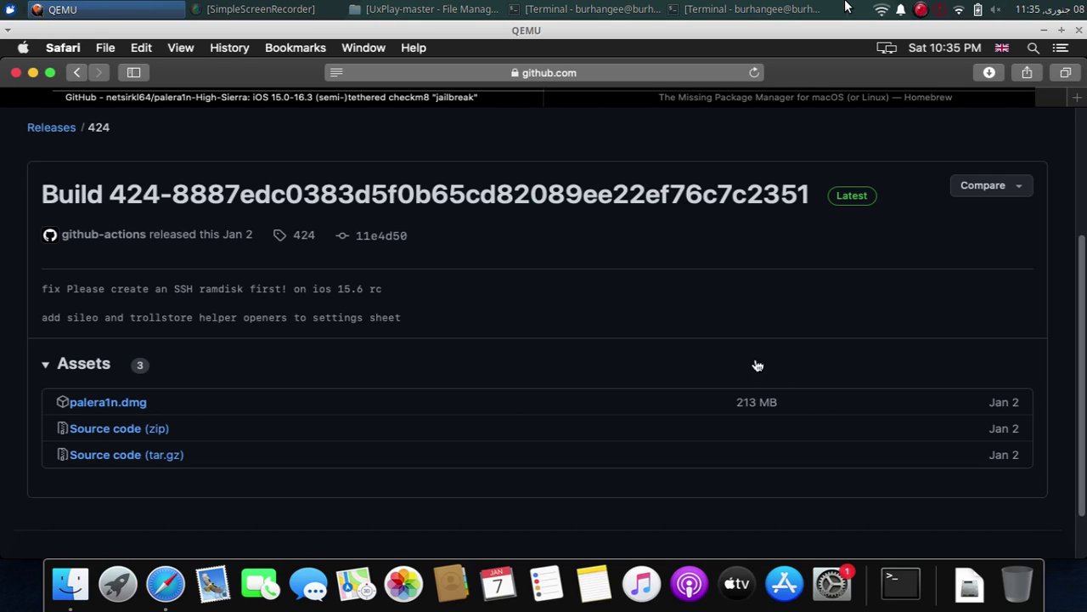
Confirm palera1n.dmg is in Downloads, then switch to the brew.sh tab
click(969, 584)
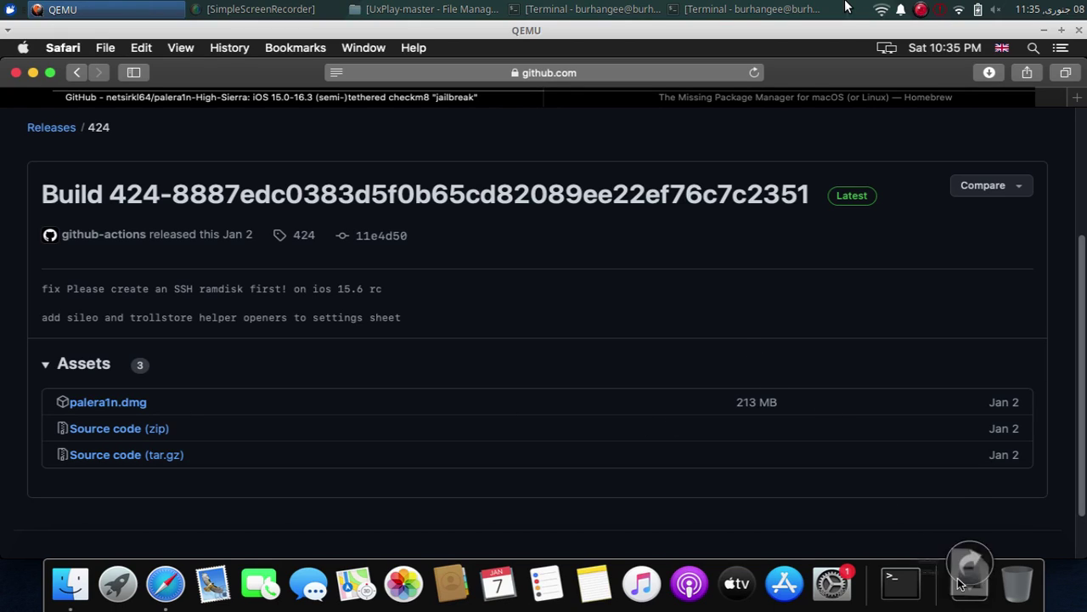
click(680, 278)
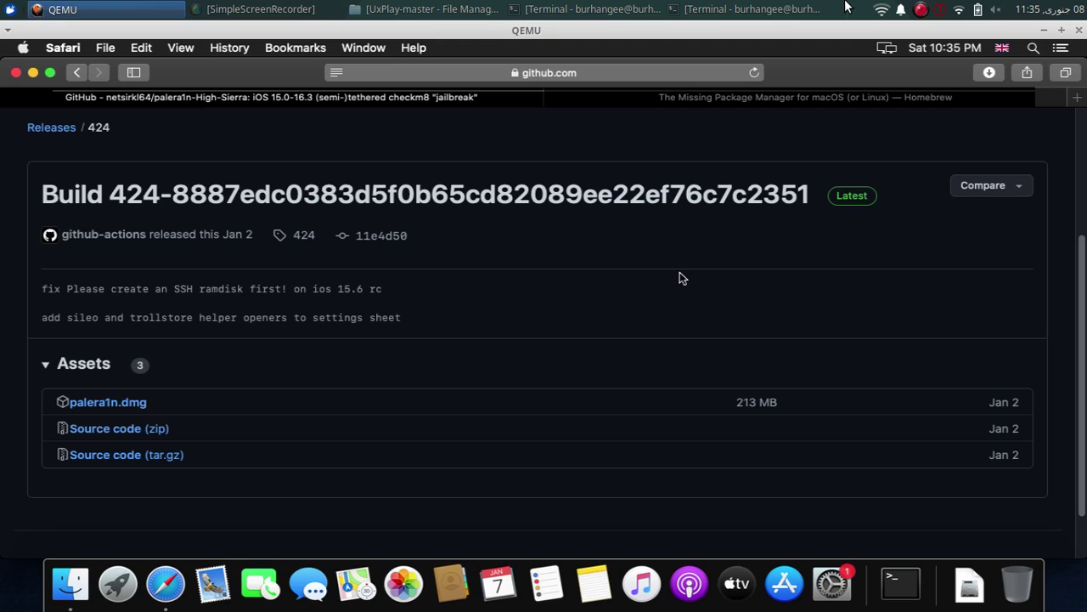
click(718, 98)
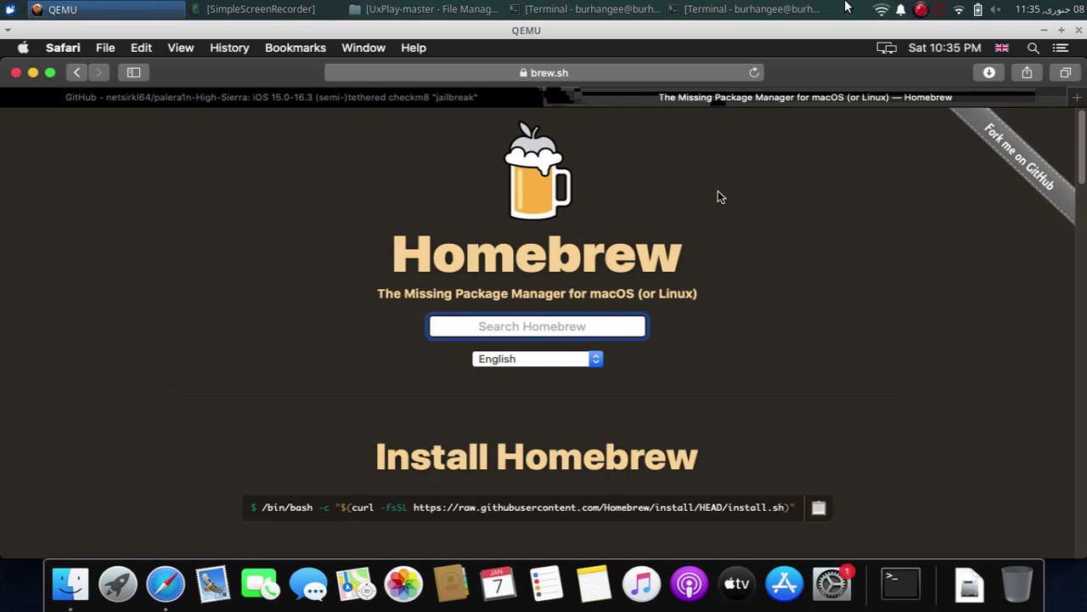
Copy the Homebrew install command and bring up a new Terminal prompt's edit menu
click(827, 513)
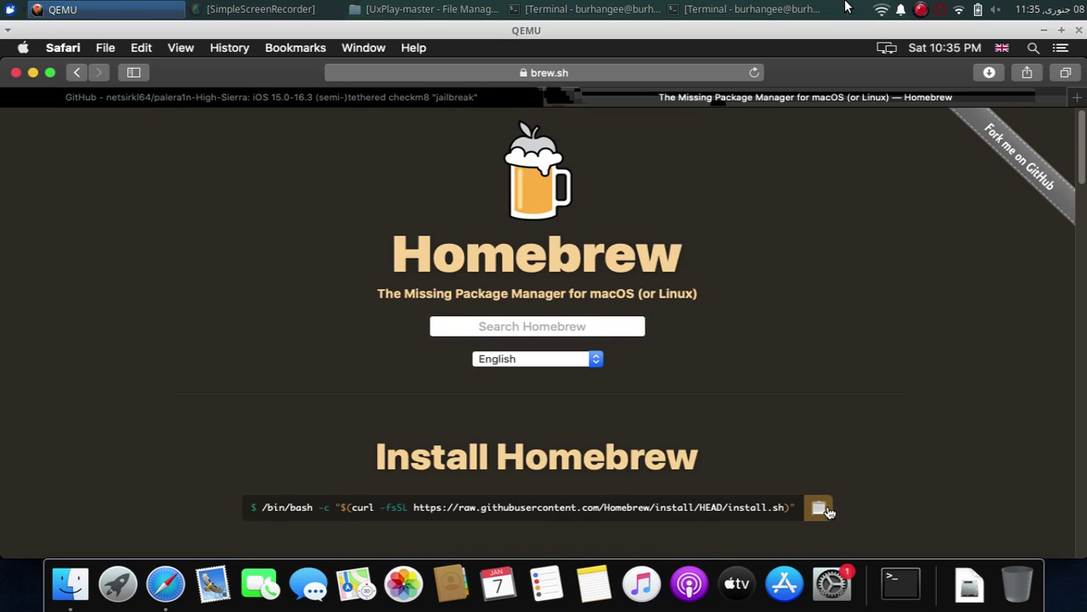
click(900, 582)
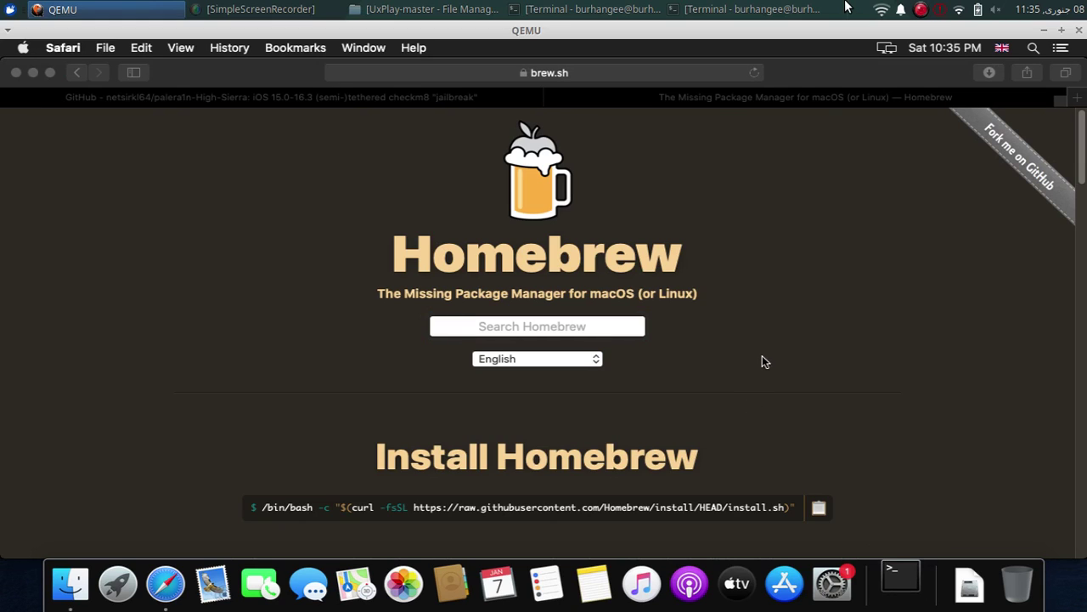
right_click(520, 257)
Paste and run the Homebrew install script, entering the account password to continue
click(541, 287)
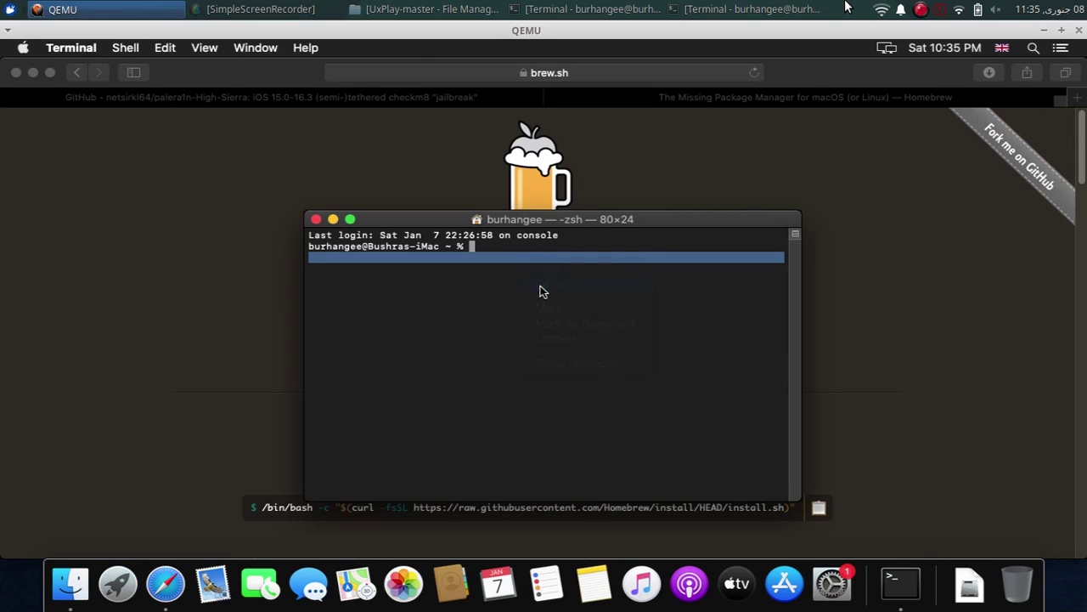
key(Return)
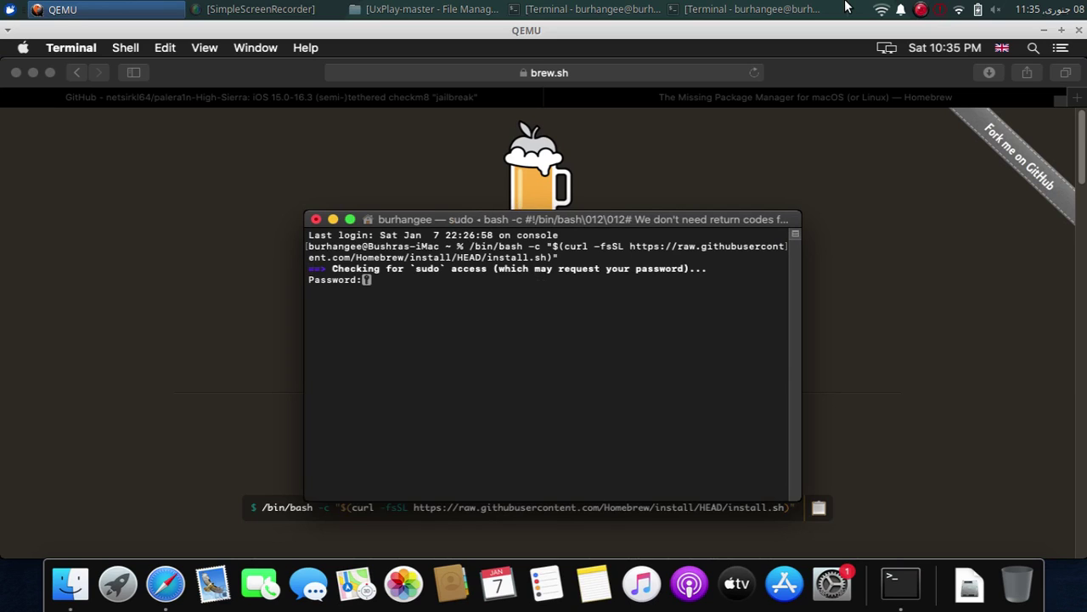
key(Return)
key(Return)
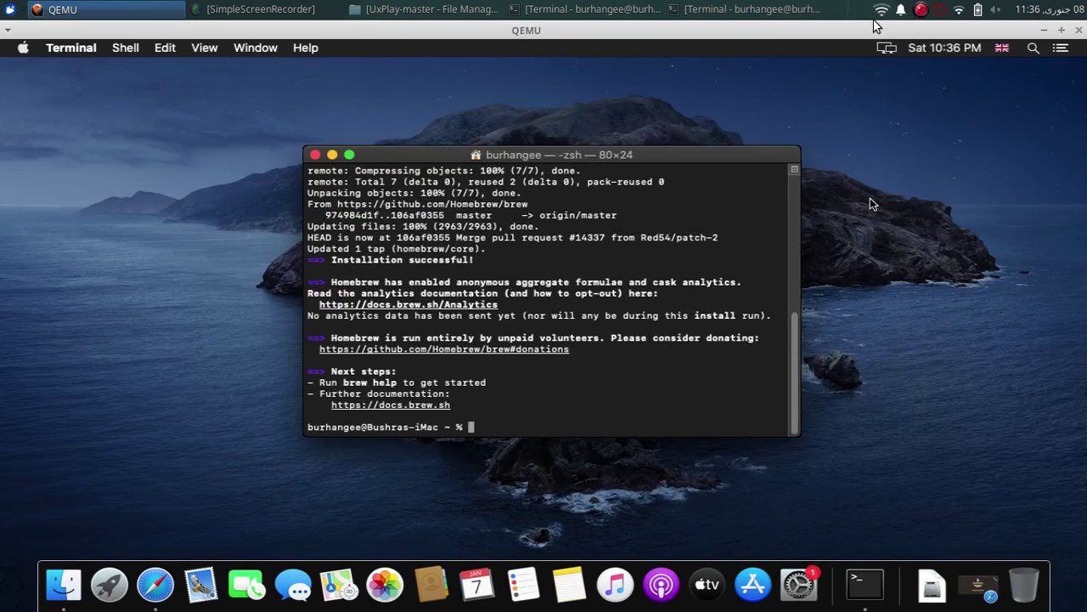
double_click(565, 154)
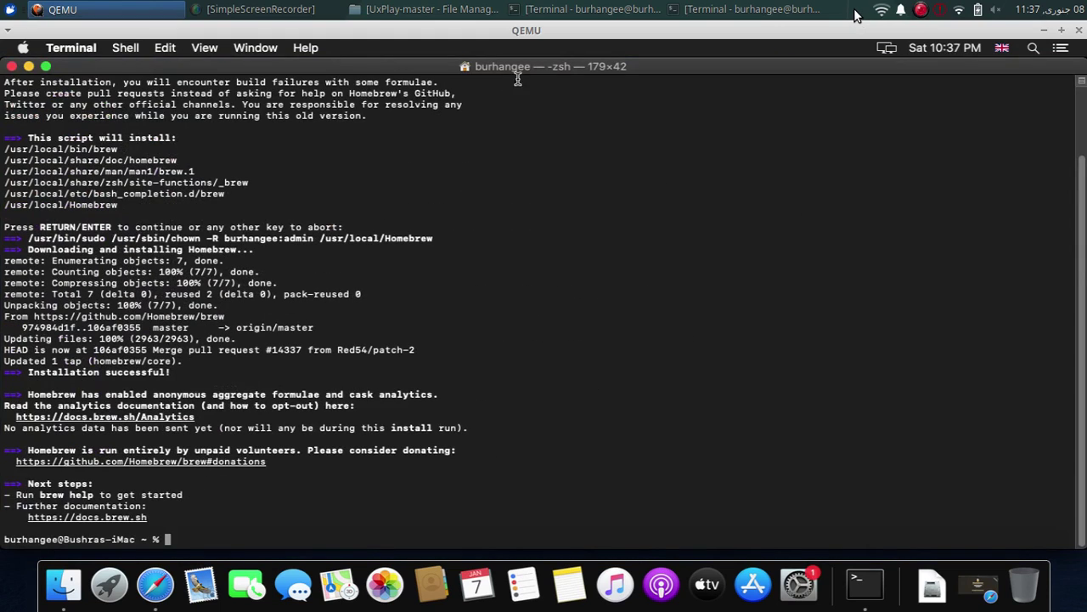
double_click(525, 66)
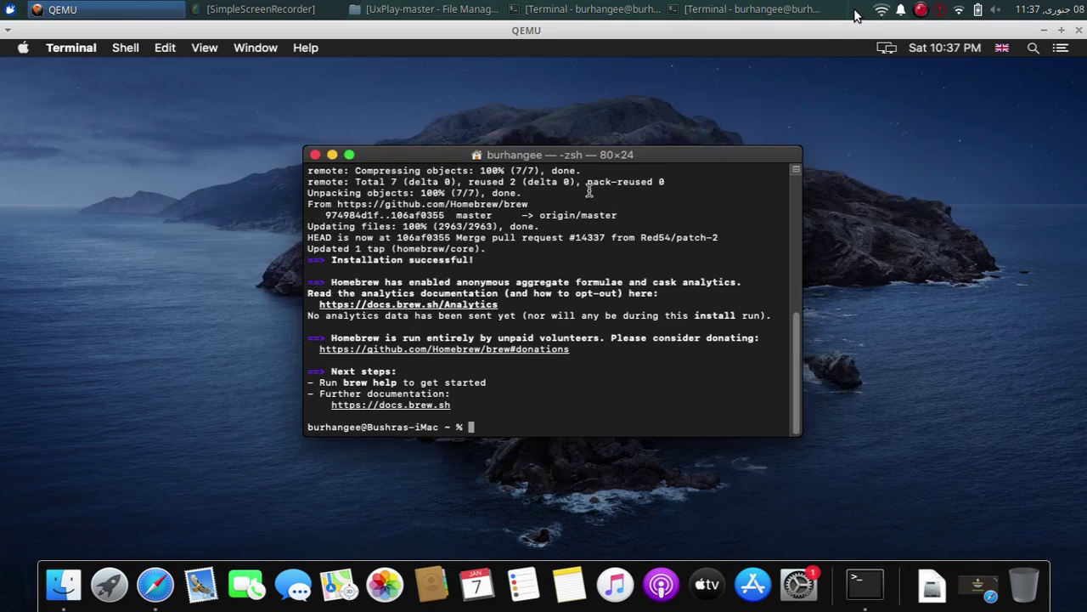
Run 'brew install libimobiledevice libirecovery python', then close the Terminal window
text(brew install libimo)
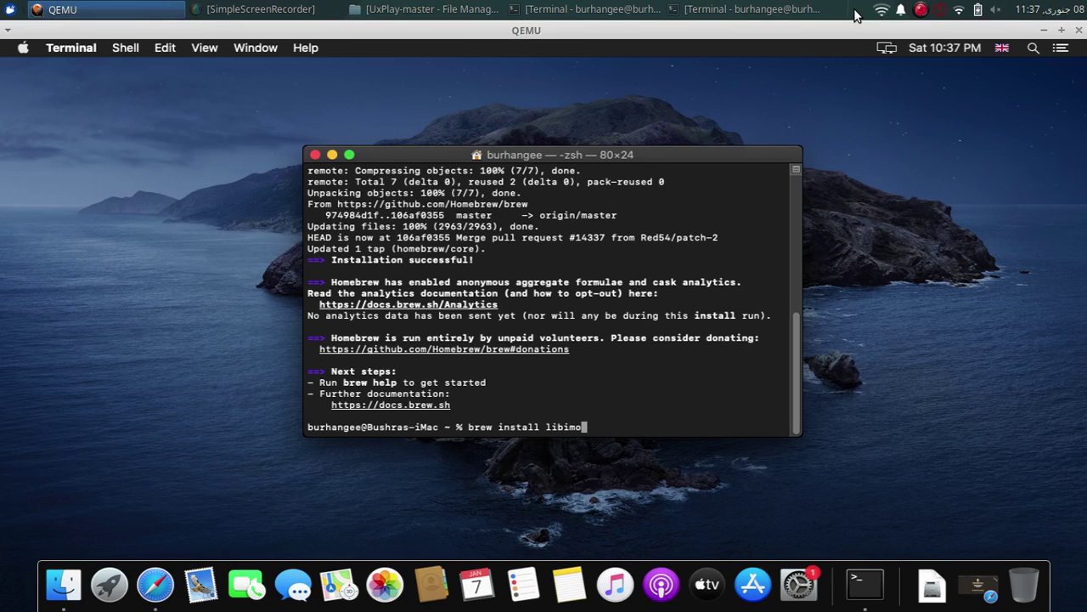
text(biledevice libire)
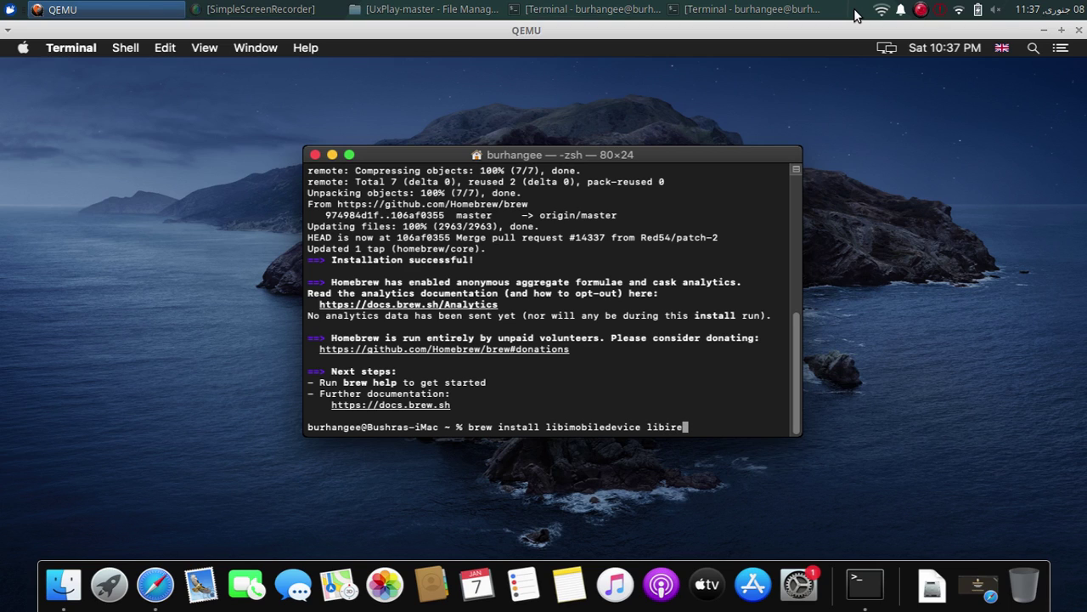
text(covery python)
key(Return)
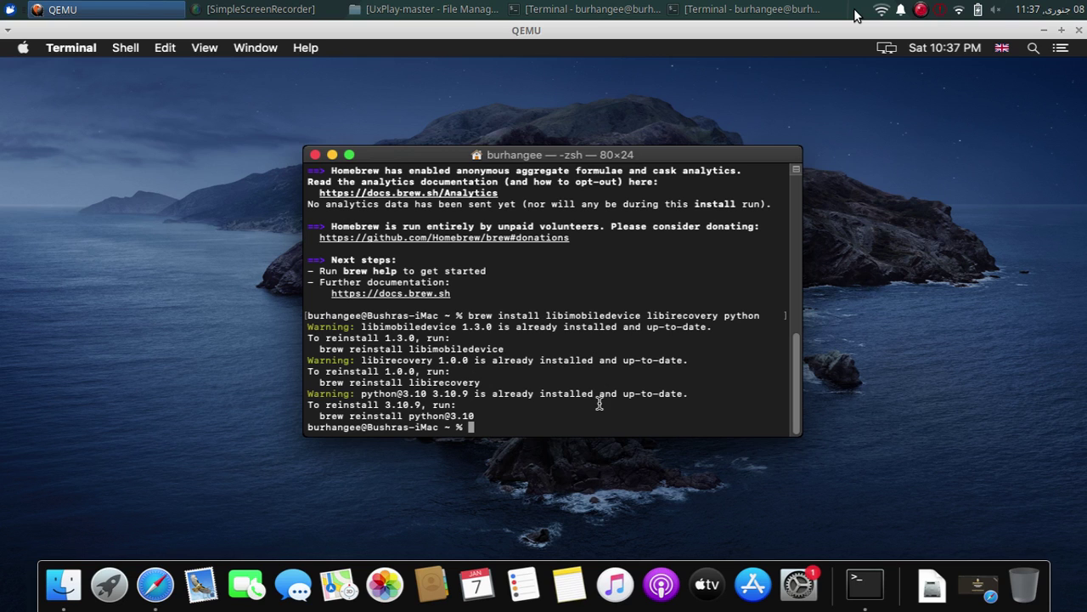
click(315, 154)
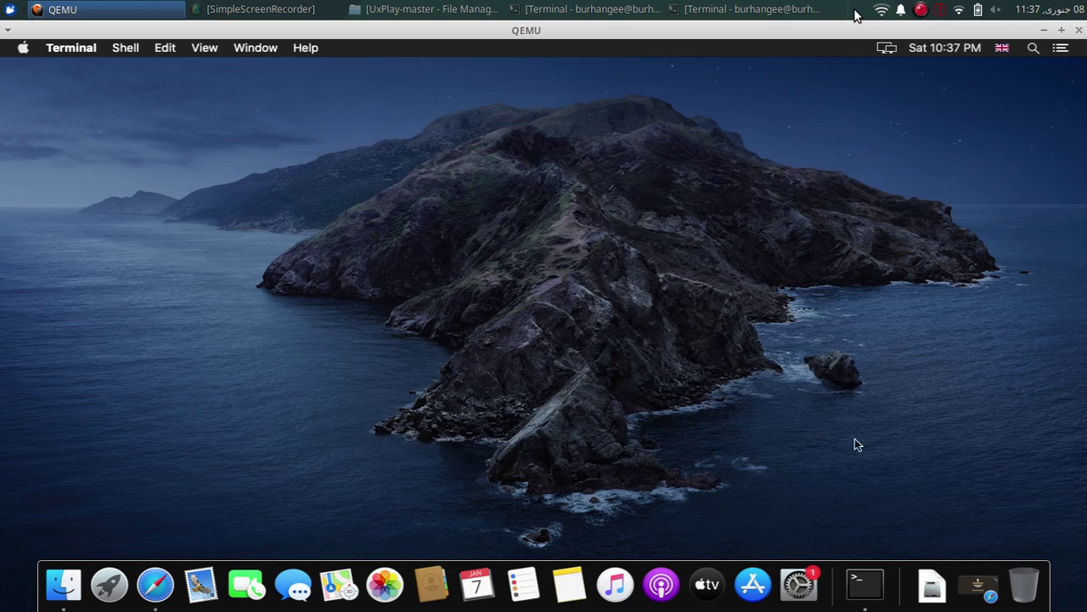
Mount palera1n.dmg from Downloads and allow the palera1n app to launch
click(932, 584)
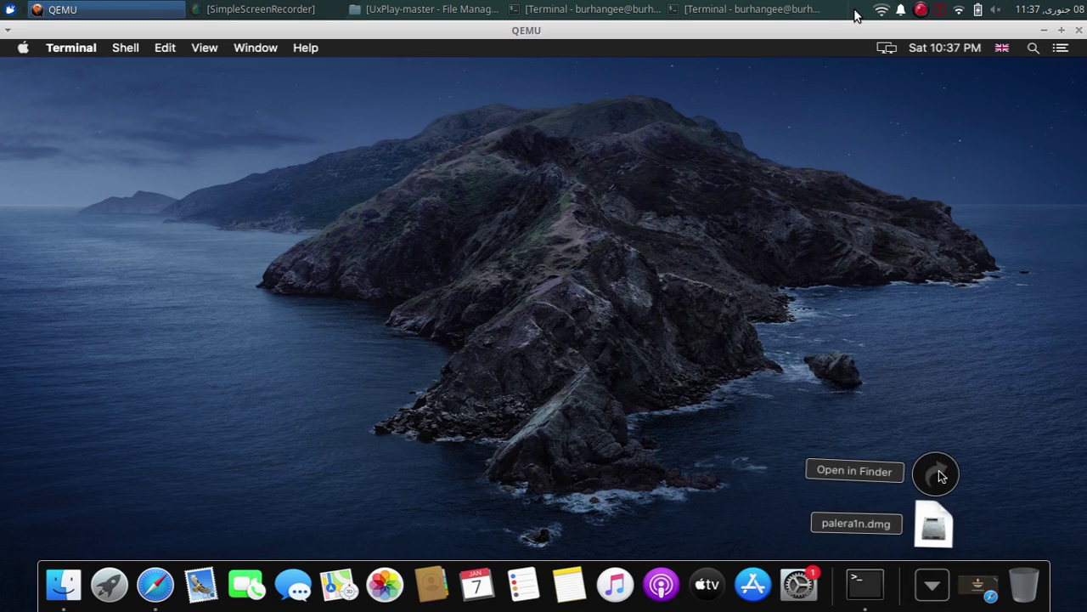
click(939, 472)
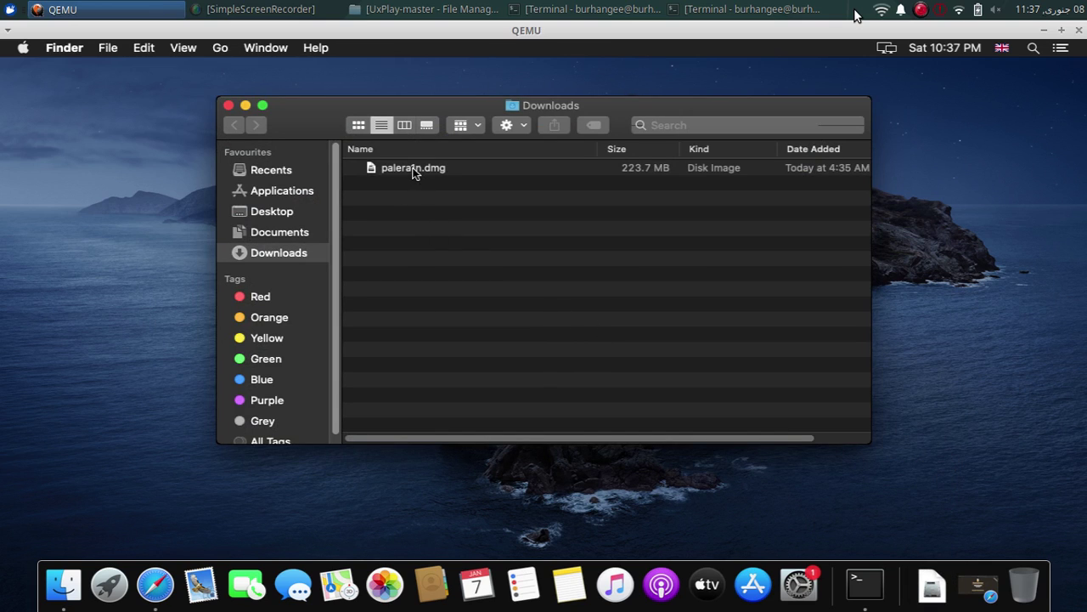
double_click(414, 171)
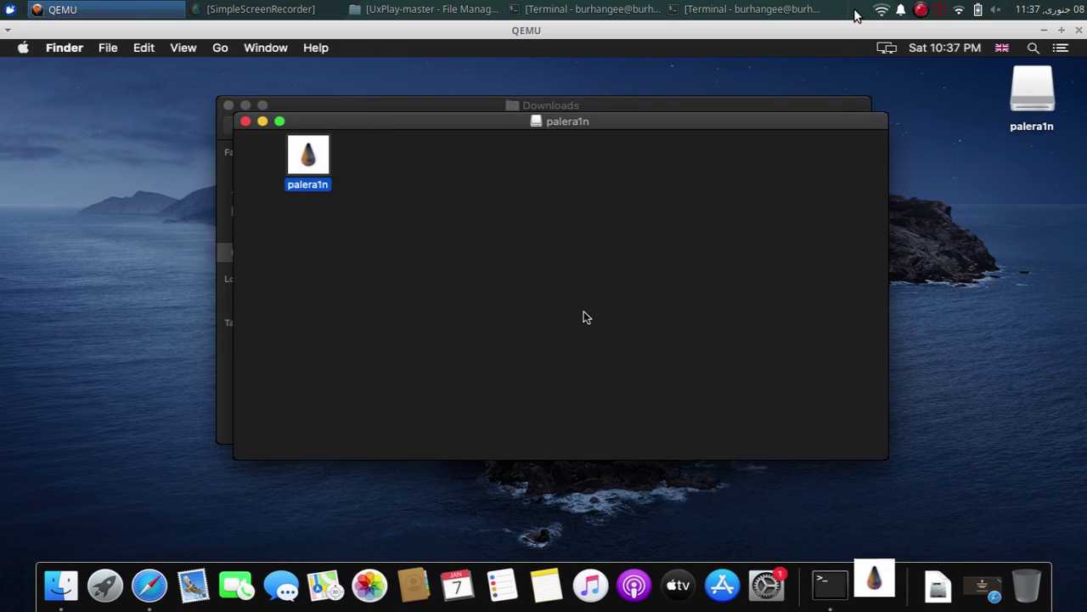
click(707, 281)
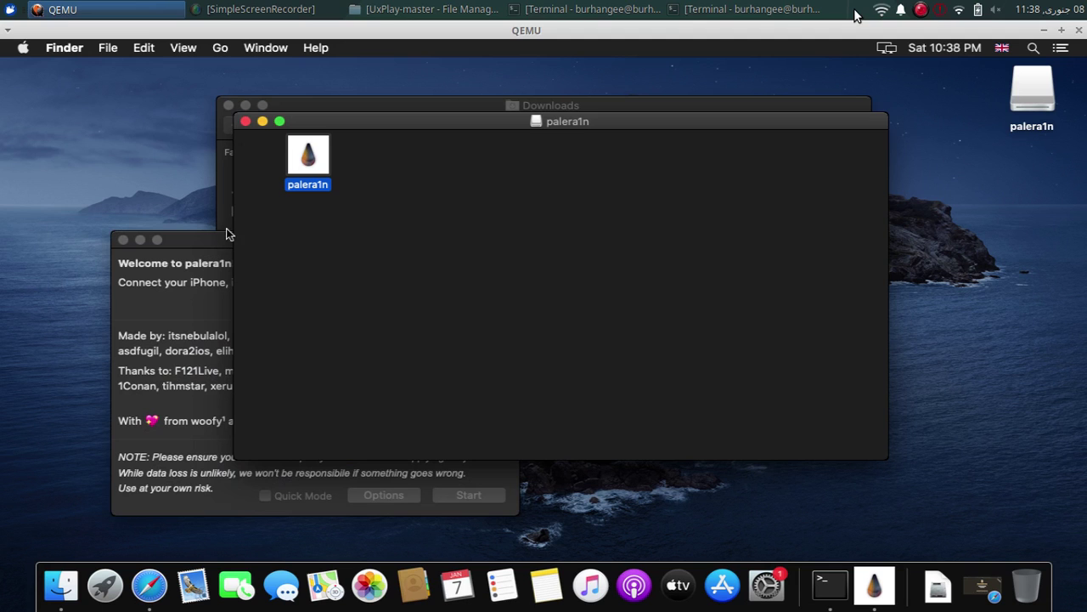
Close the volume and Downloads windows and centre the palera1n window
click(246, 122)
click(227, 105)
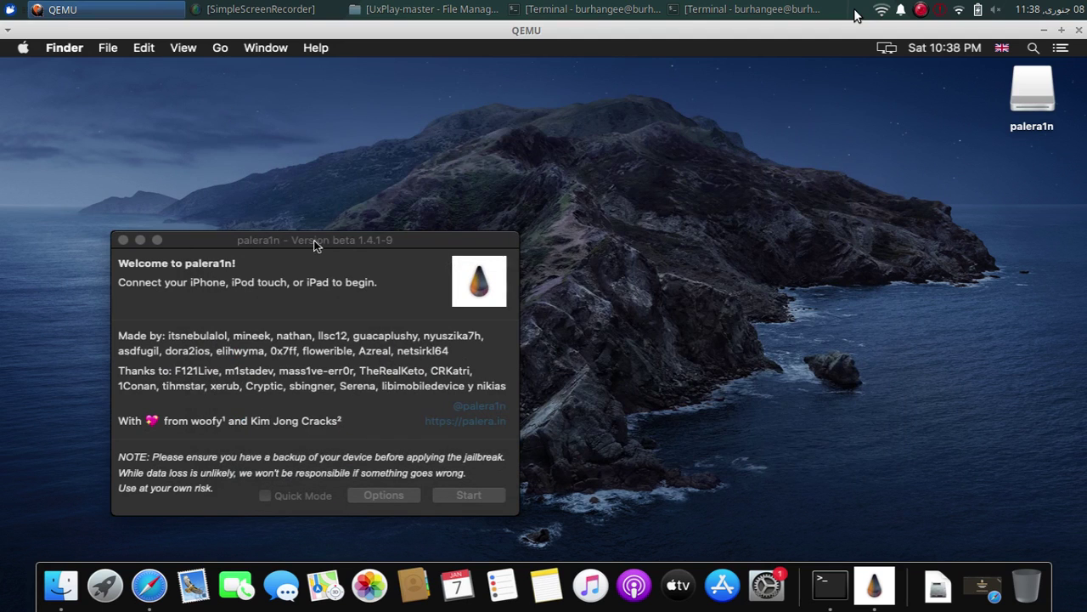
drag(313, 247, 520, 166)
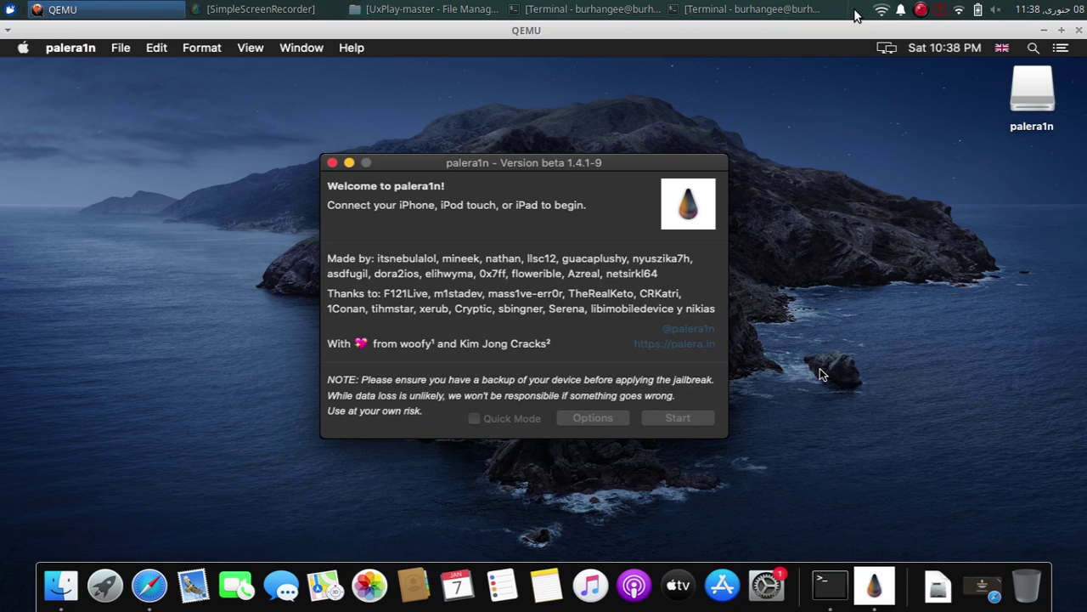
Review Security & Privacy in System Preferences, then quit System Preferences
click(766, 585)
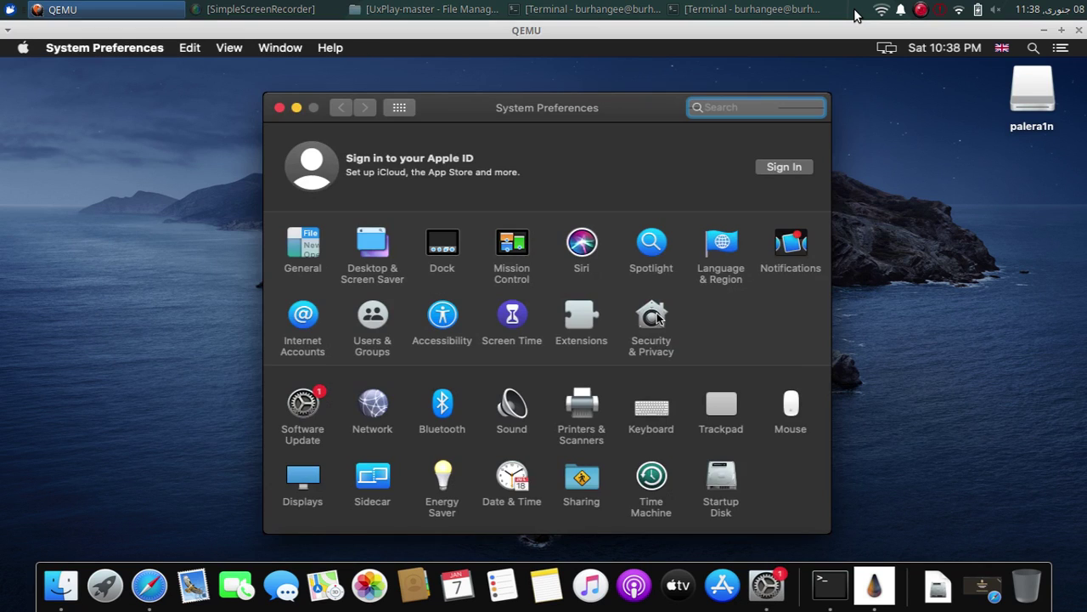
click(667, 327)
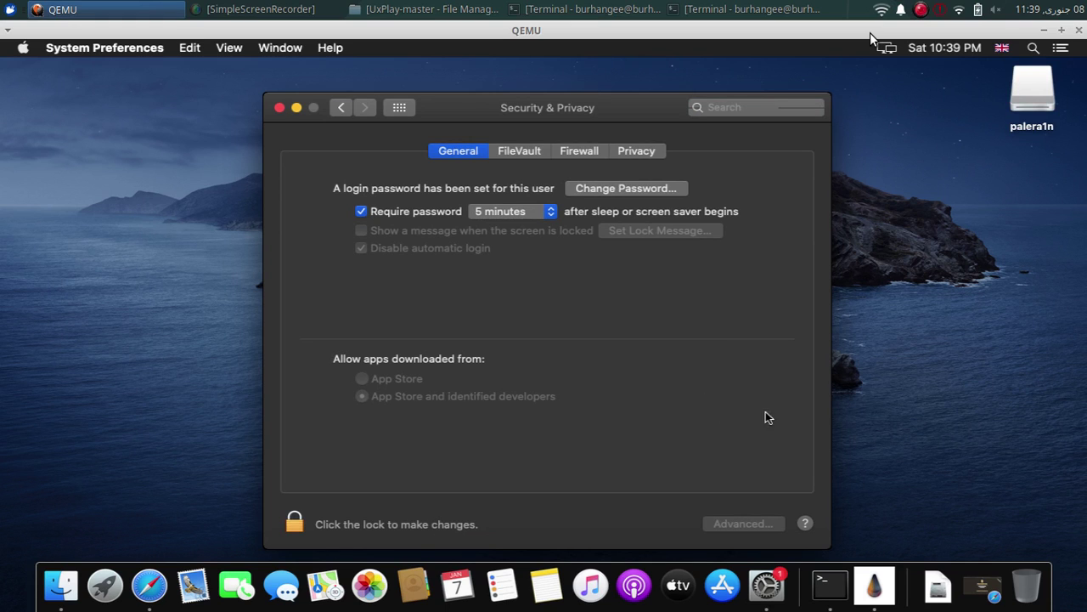
key(super+q)
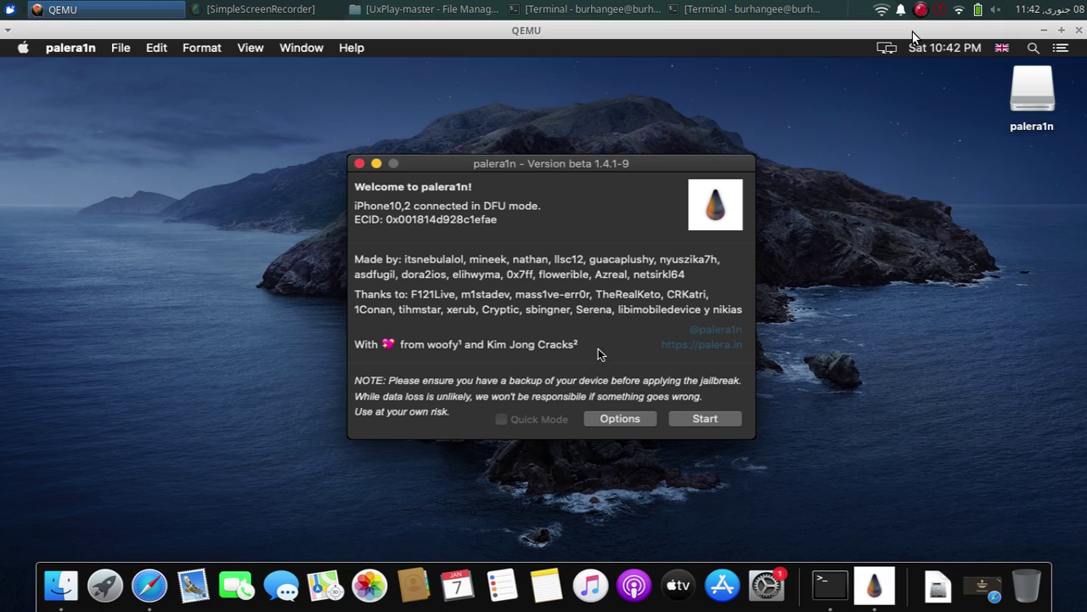
Check palera1n's options unchanged, start the jailbreak, accept the warning, and proceed in DFU mode
click(619, 418)
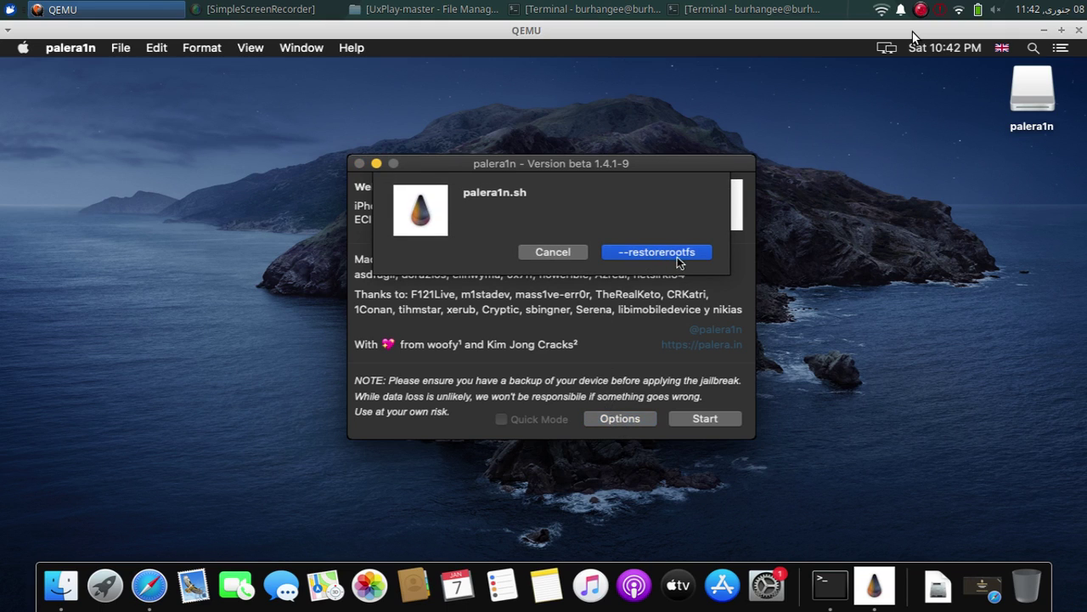
click(553, 253)
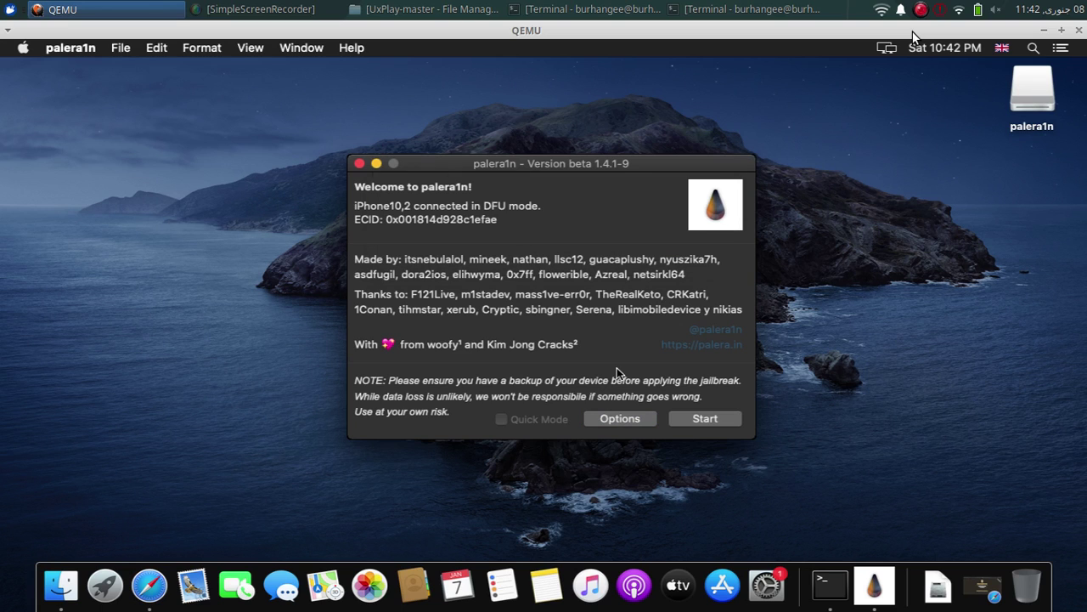
click(698, 421)
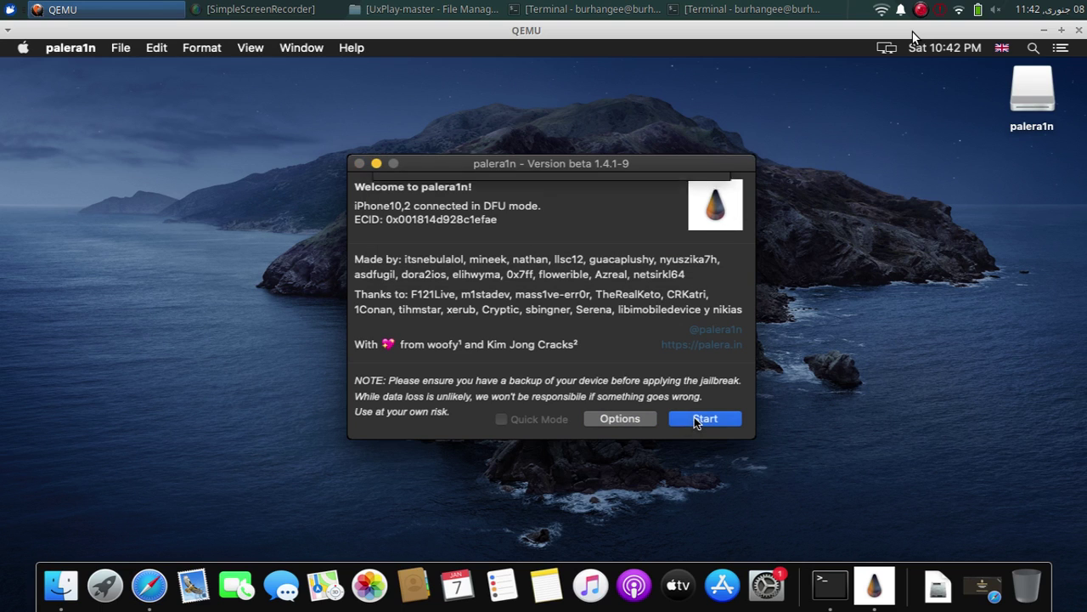
click(679, 321)
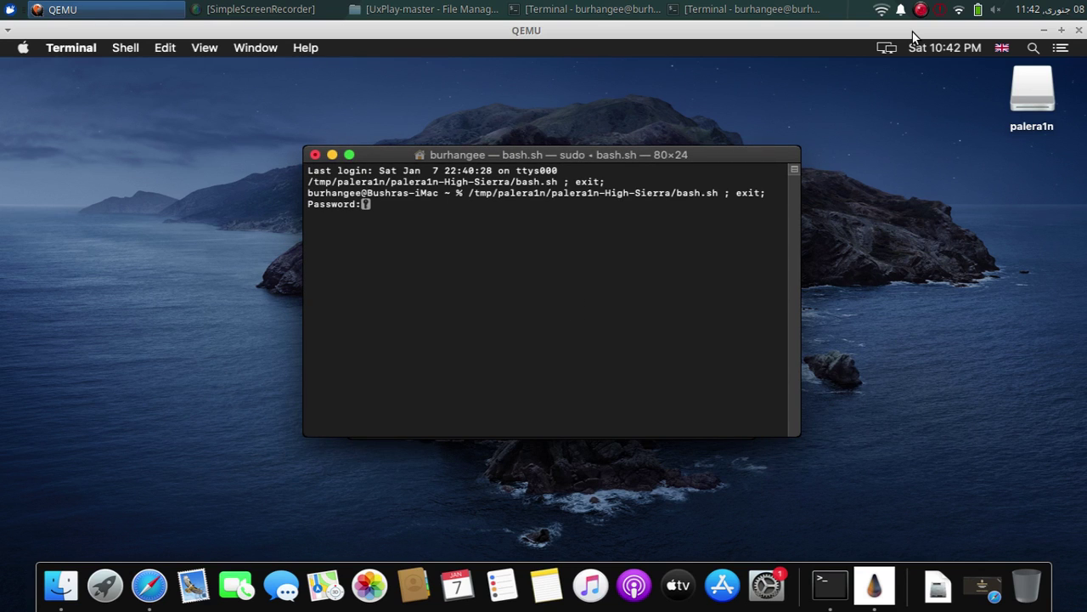
key(Return)
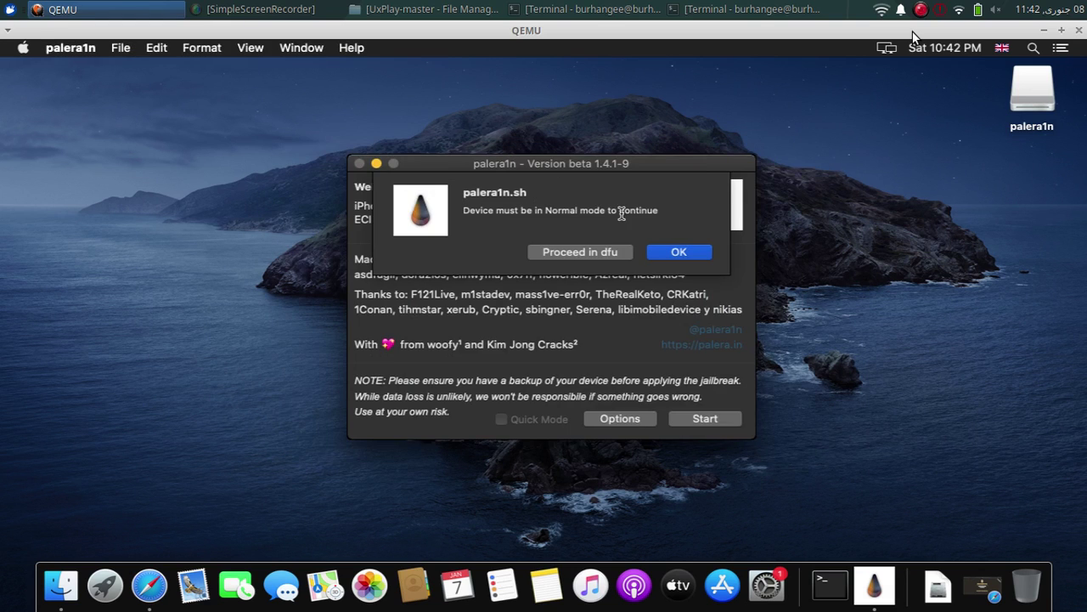
click(578, 252)
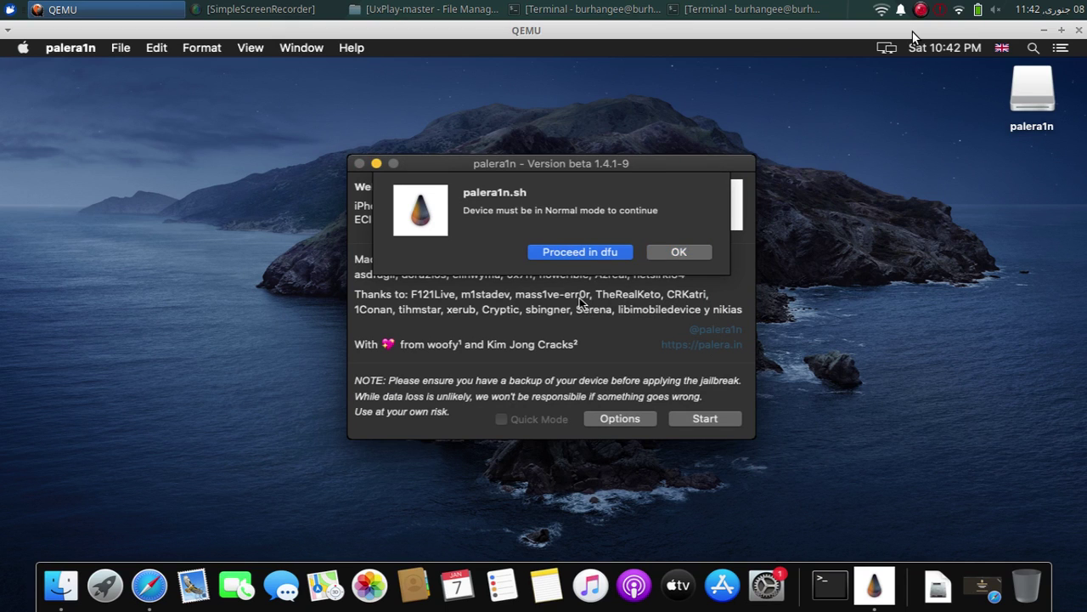
Select iOS version 16.2 in palera1n's version dropdown and confirm it with OK
click(514, 282)
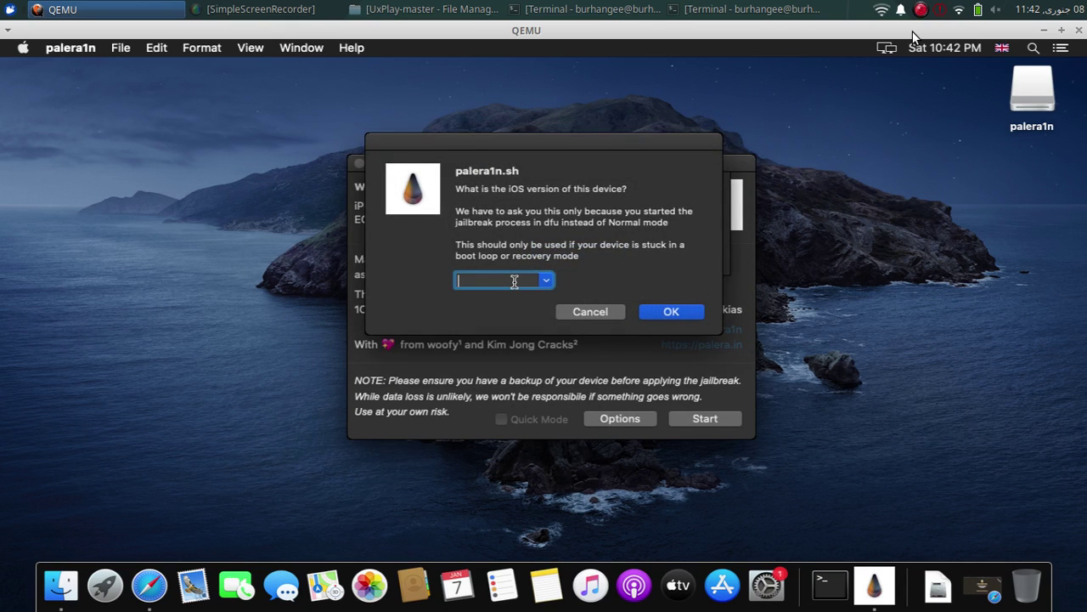
click(547, 282)
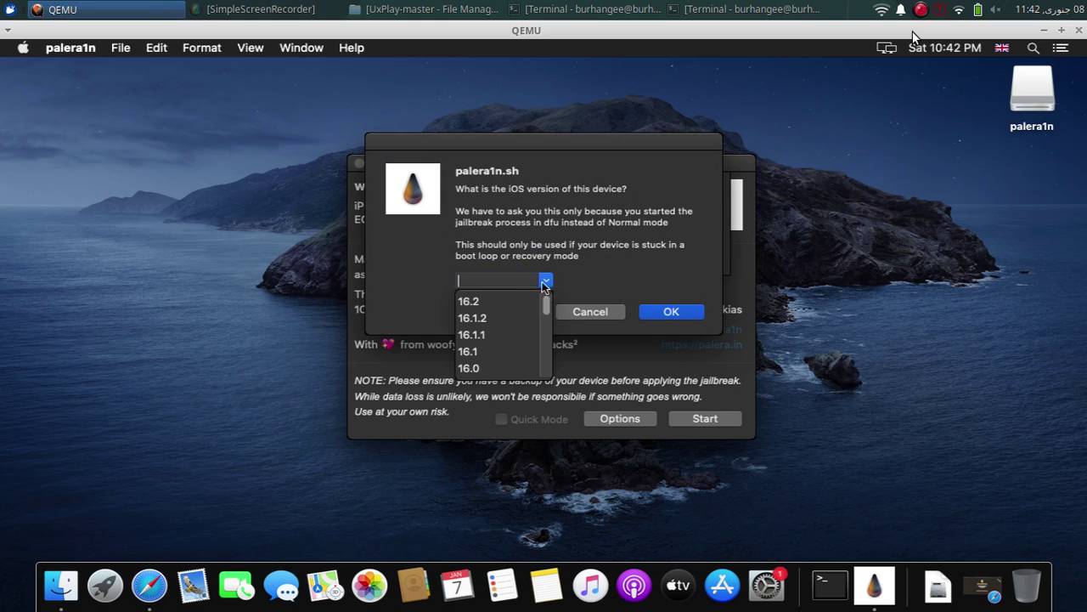
click(469, 302)
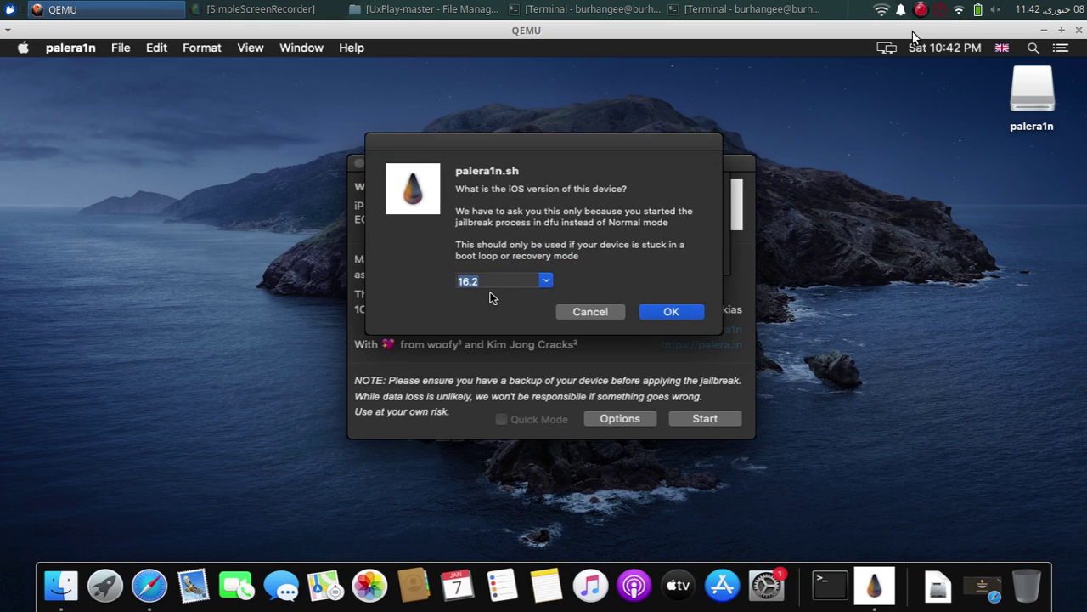
text(15.65)
click(548, 282)
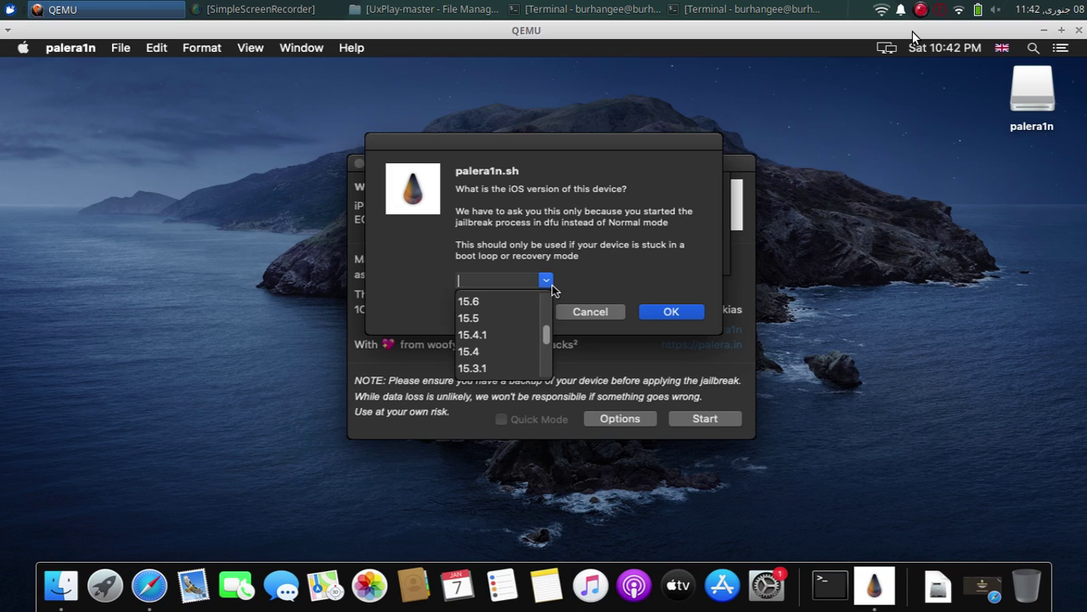
drag(547, 334, 548, 306)
click(472, 301)
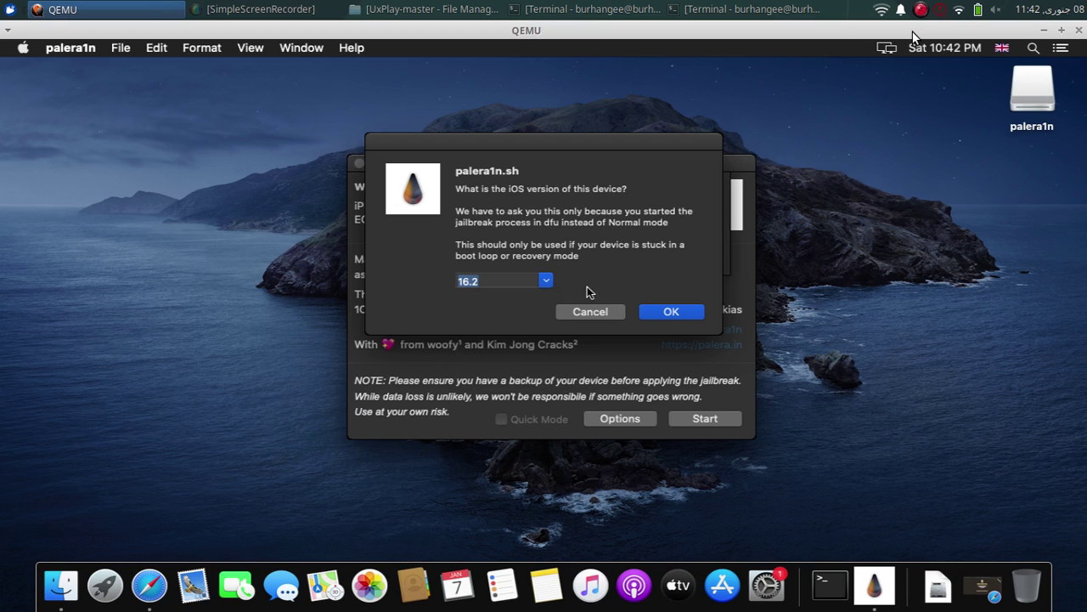
click(671, 312)
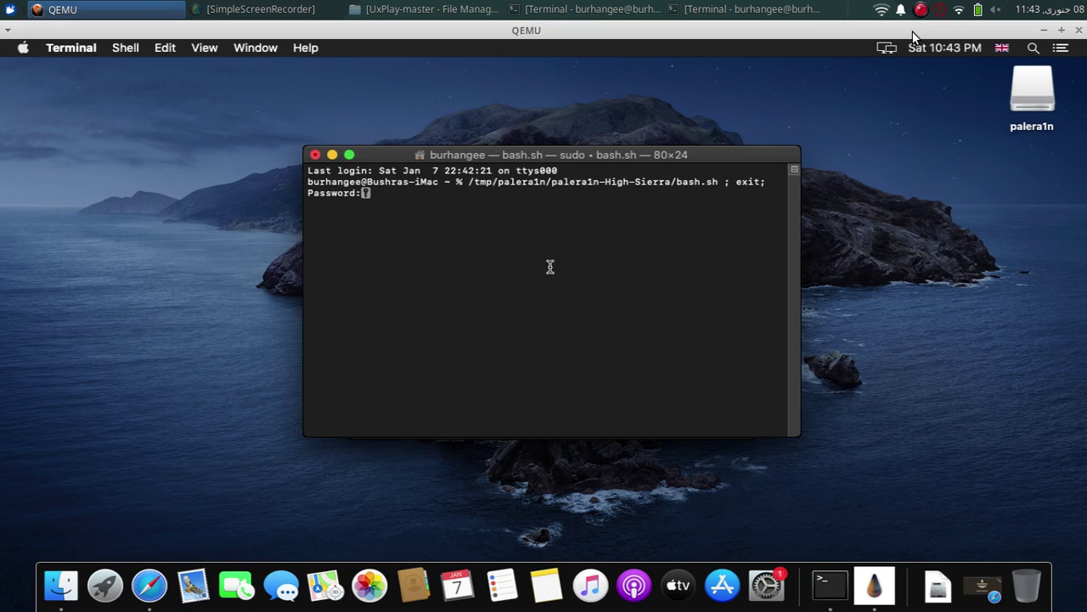
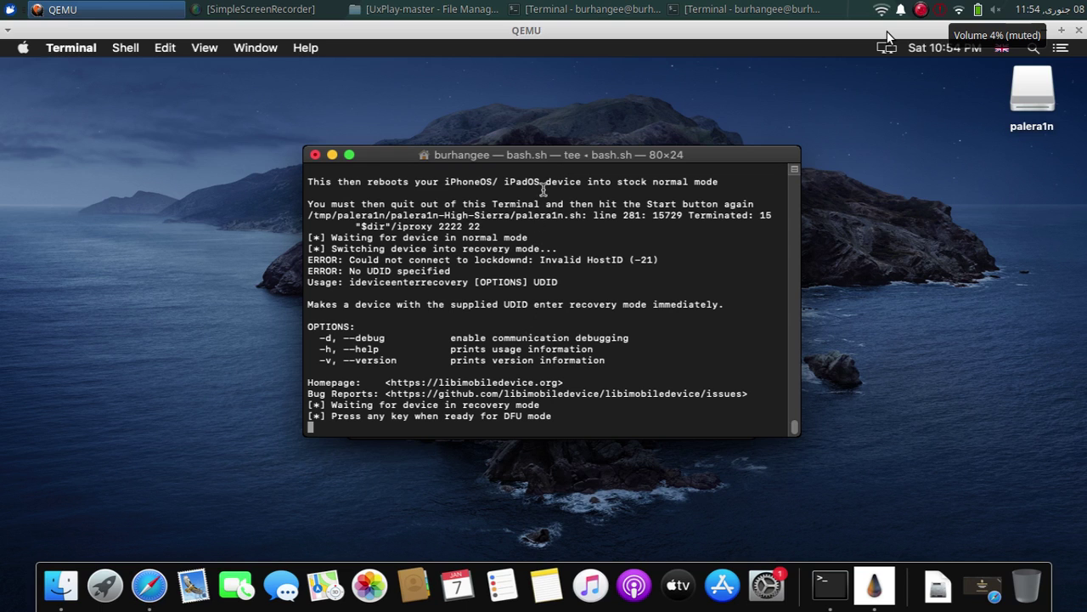
Confirm at the palera1n 'ready for DFU mode' prompt so the 'Get ready (3)' countdown begins
drag(544, 159, 545, 158)
key(Return)
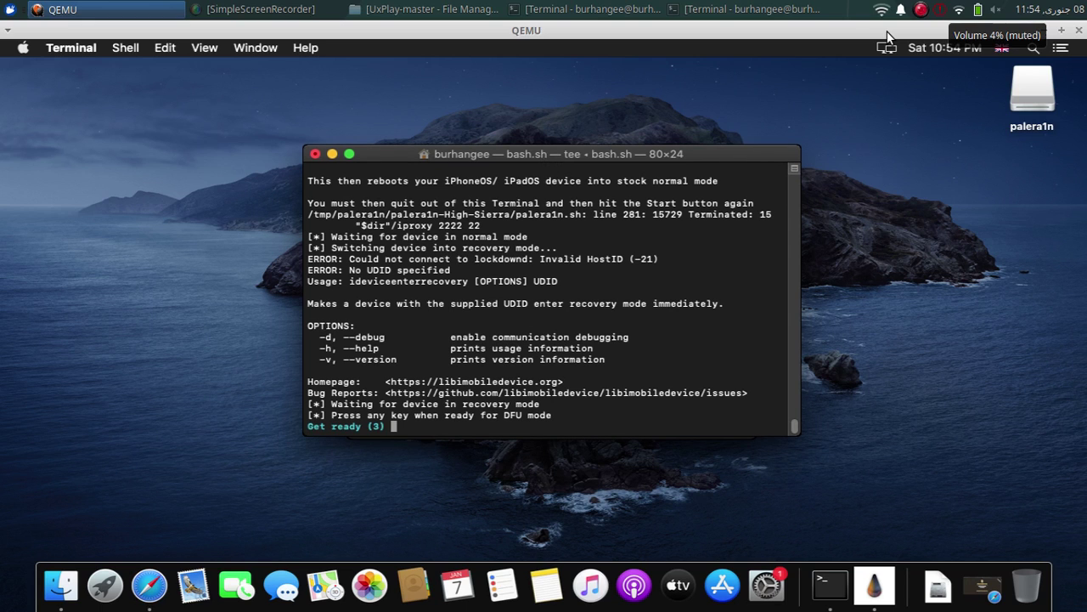
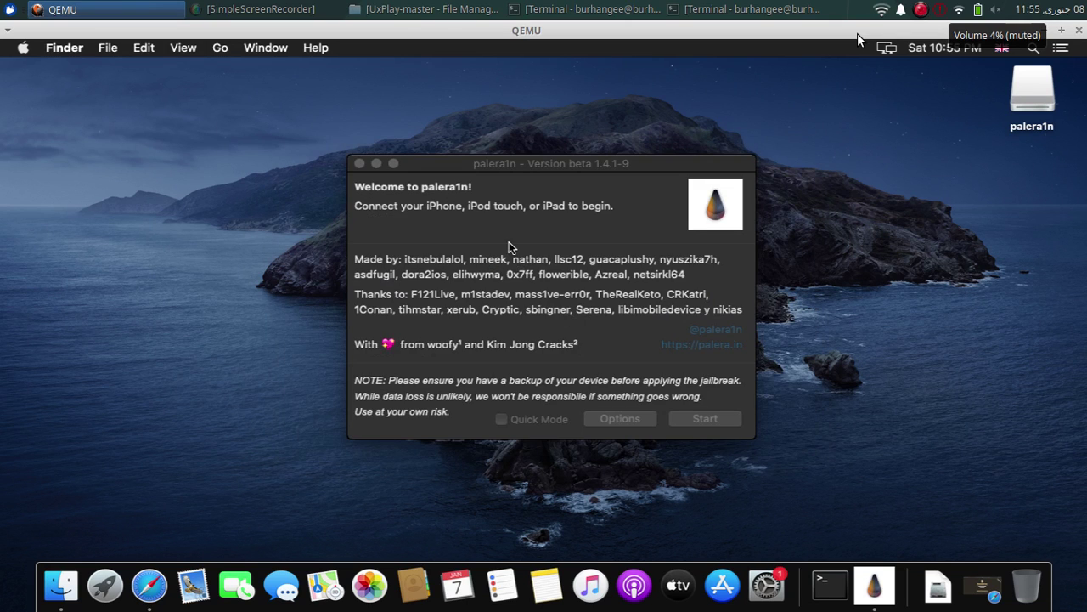
Bring the palera1n 1.4.1-9 welcome window forward, then return from UxPlay to the QEMU macOS VM
click(539, 171)
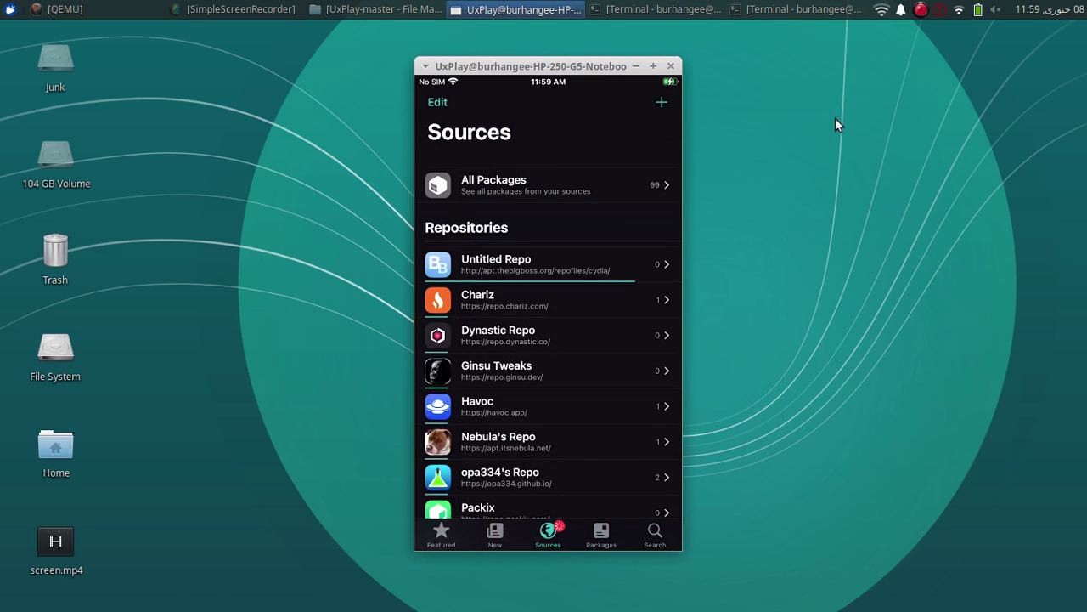
key(alt+Tab)
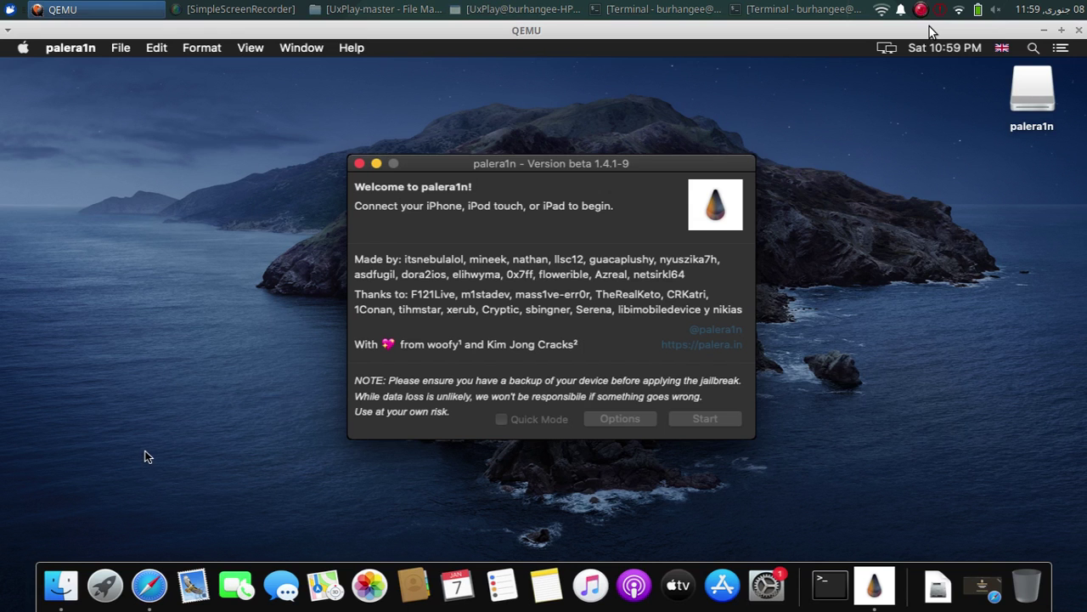
Close the palera1n window and force-eject the busy palera1n disk from the desktop
click(359, 163)
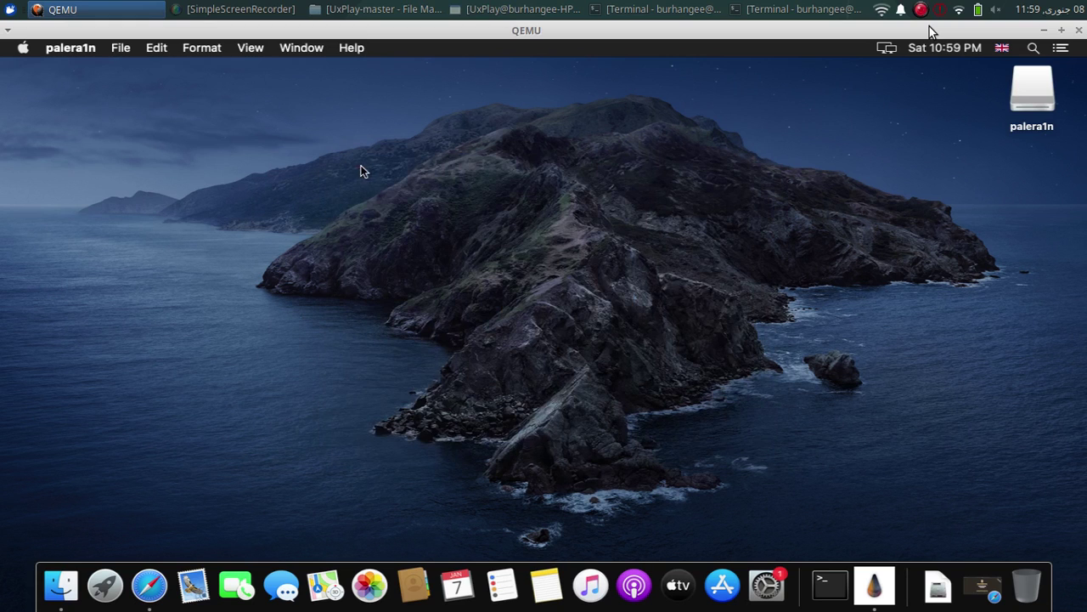
right_click(1024, 94)
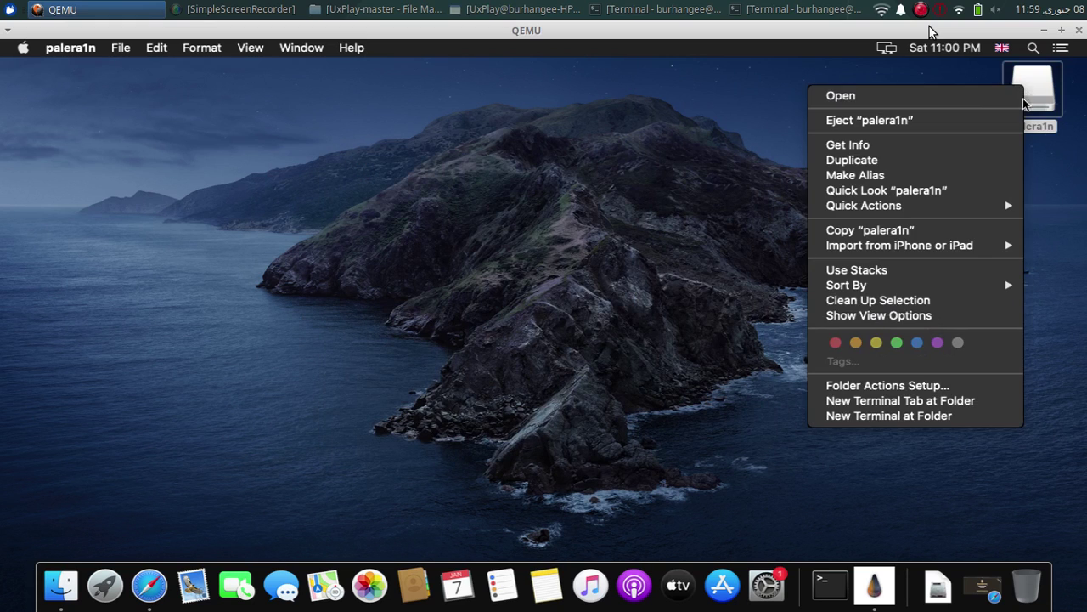
click(886, 124)
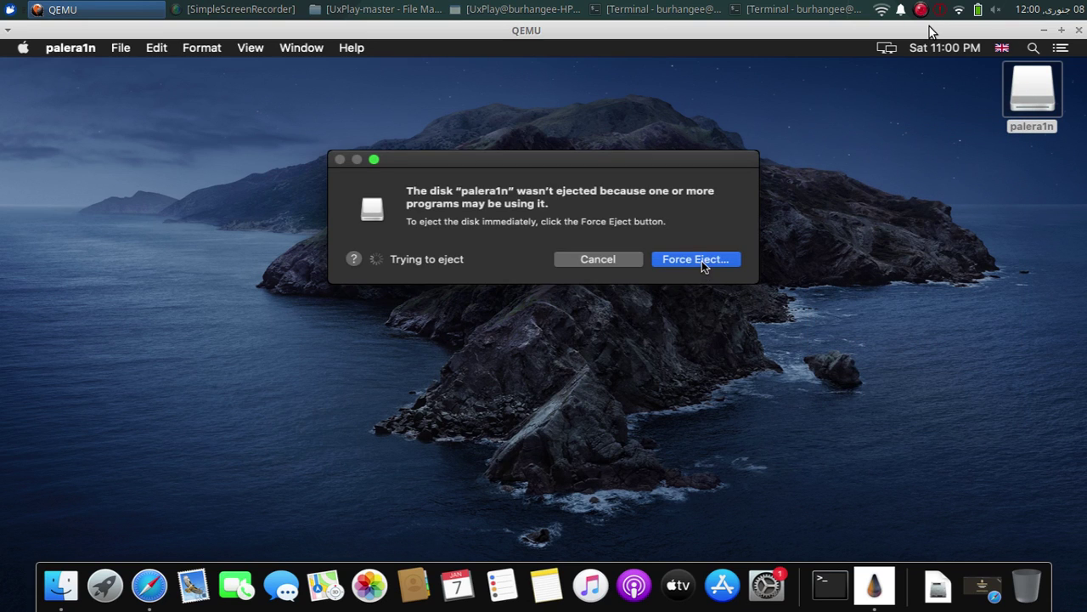
click(698, 261)
click(669, 250)
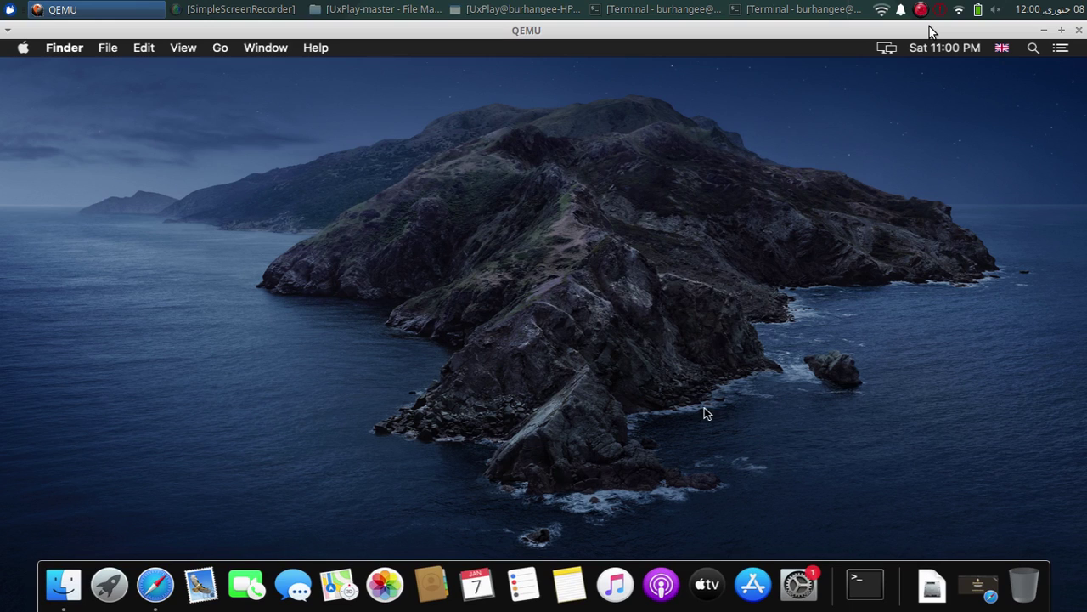
In Terminal, change into /tmp and list its contents
click(864, 582)
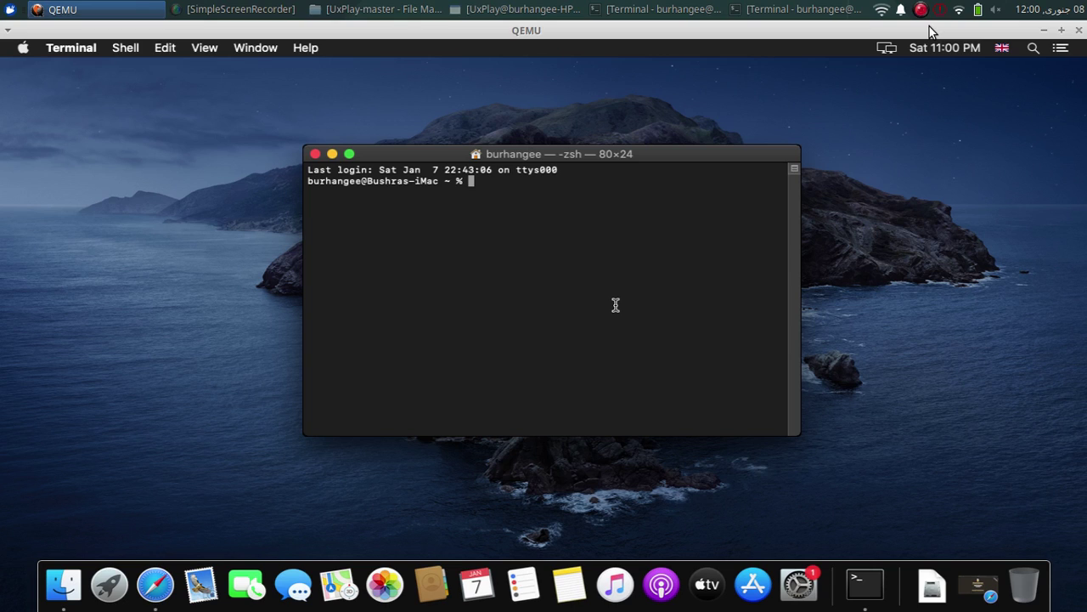
text(cd /tmp)
key(Return)
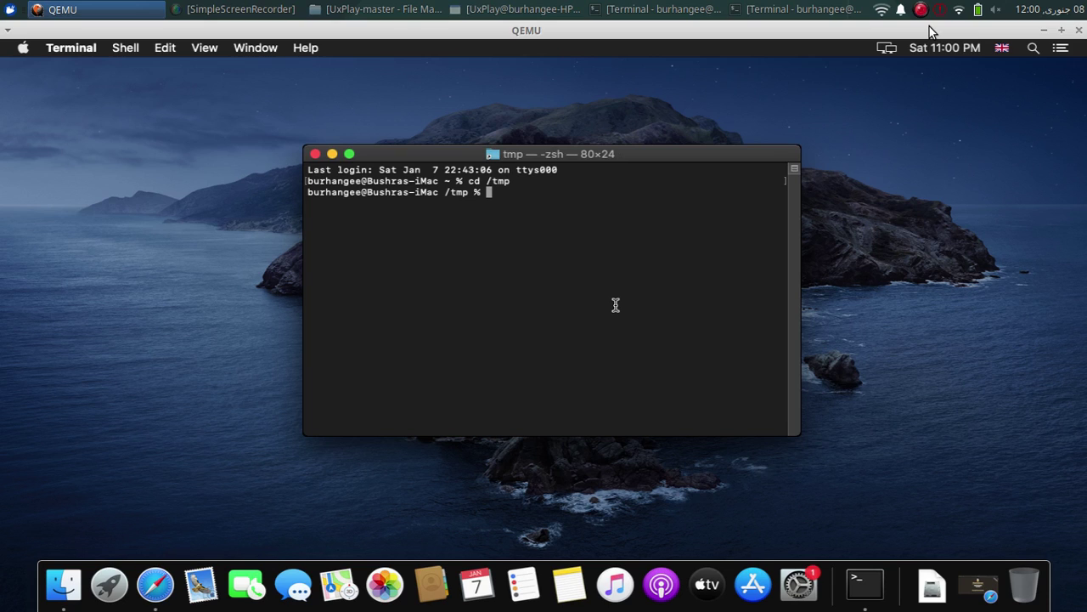
text(ls)
key(Return)
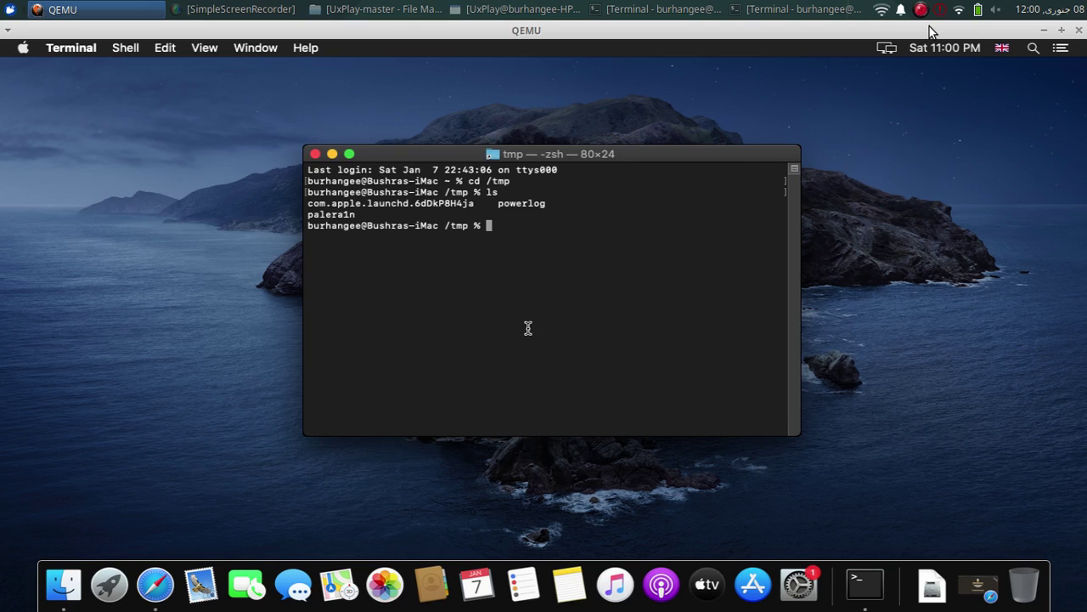
Delete the palera1n folder with sudo rm, authorize with the admin password, and re-list /tmp
text(sudo rm -rf)
text(palera1n)
key(Return)
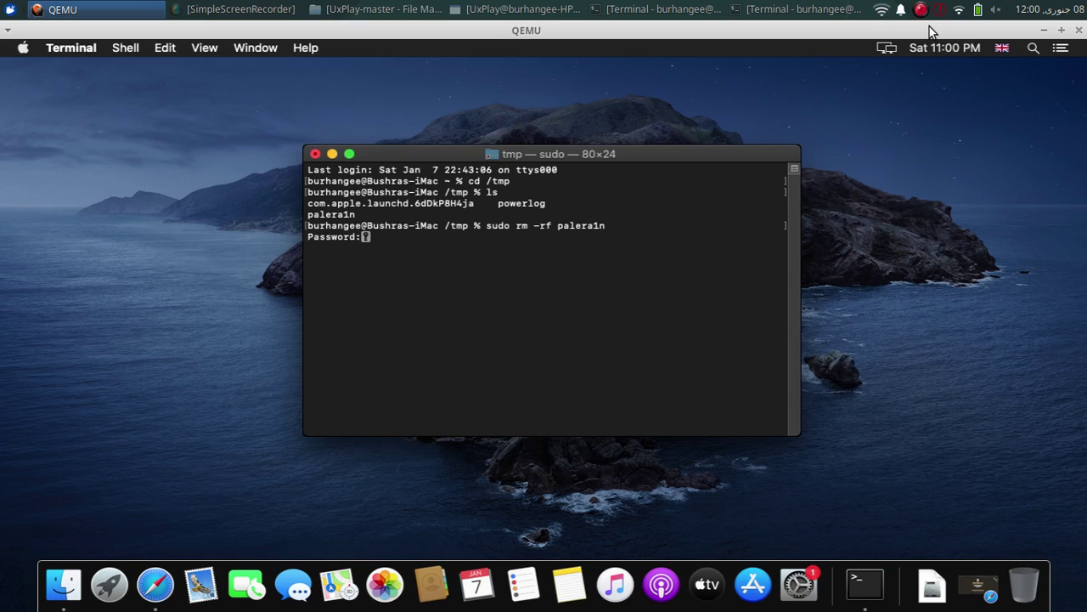
key(Return)
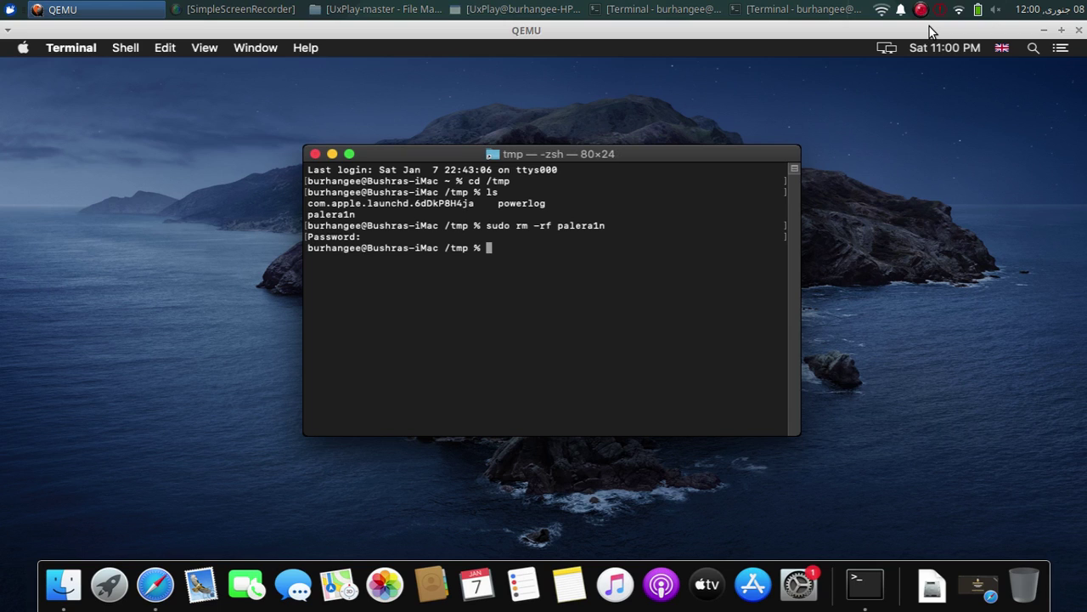
text(ls)
key(Return)
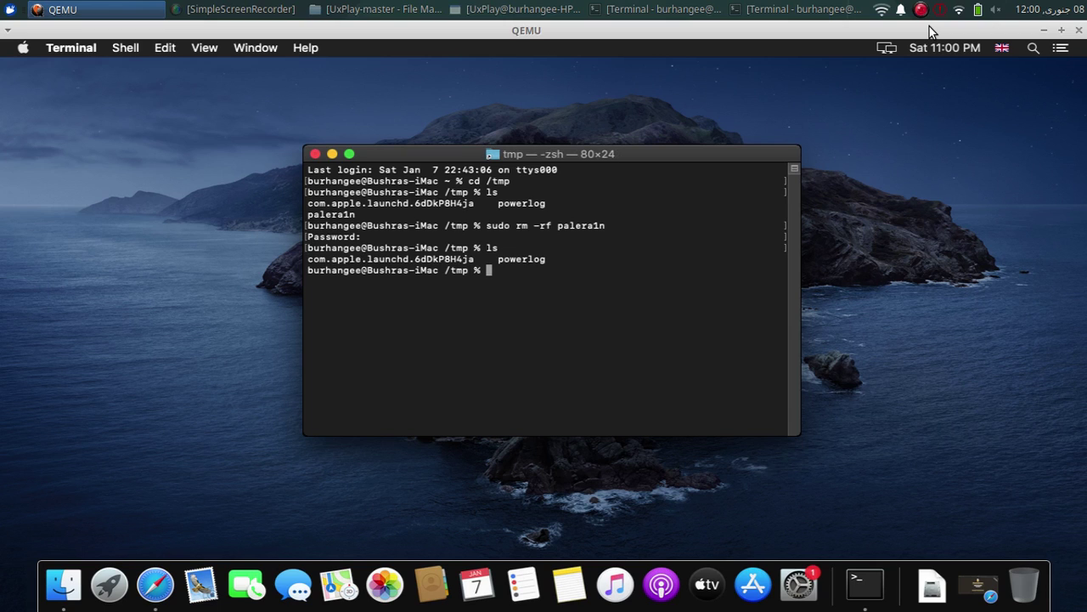